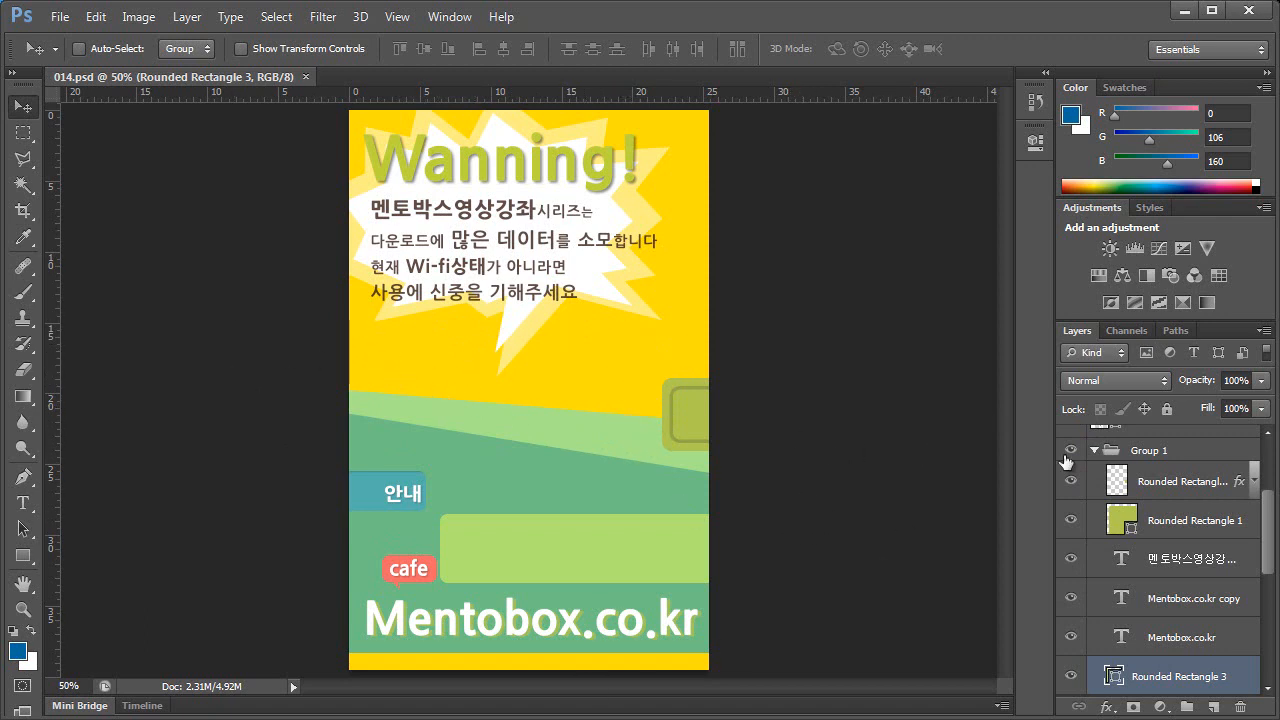
Hide the cafe, 안내, Shape 3 and blue rounded rectangle layers, plus the top two rounded rectangle layers in Group 1
drag(1270, 498, 1270, 576)
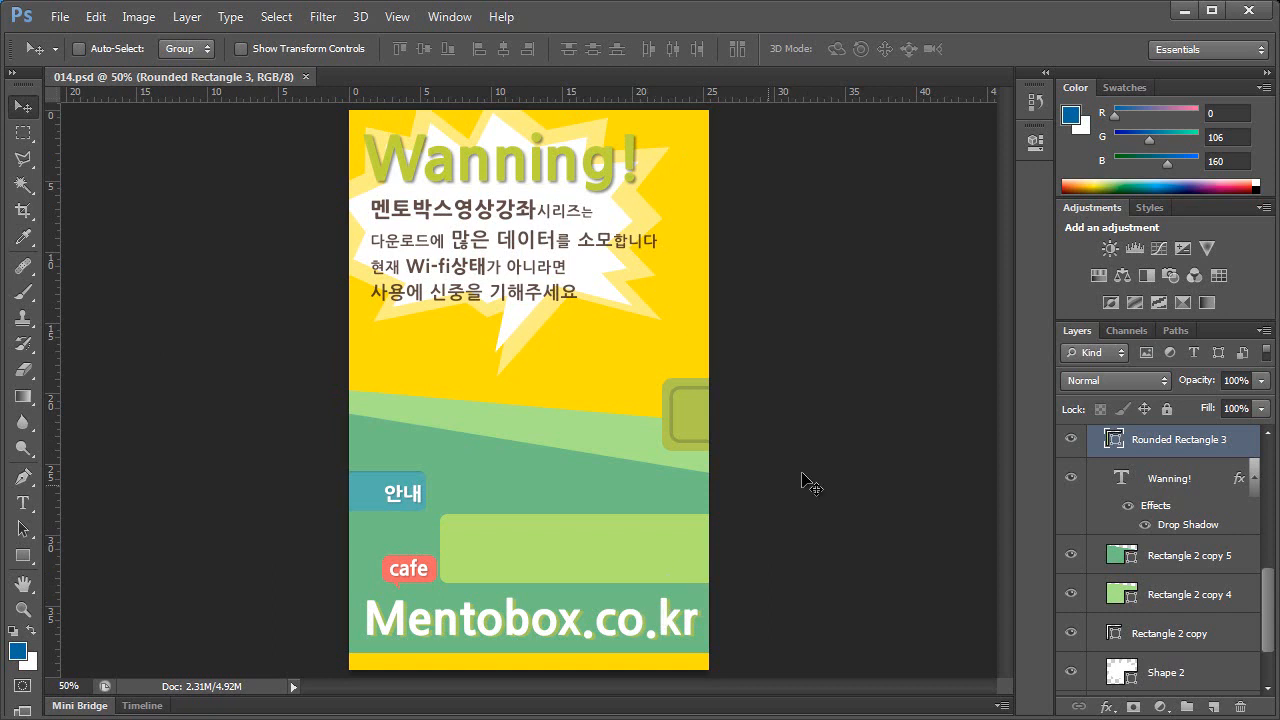
scroll(1100, 483, up, 5)
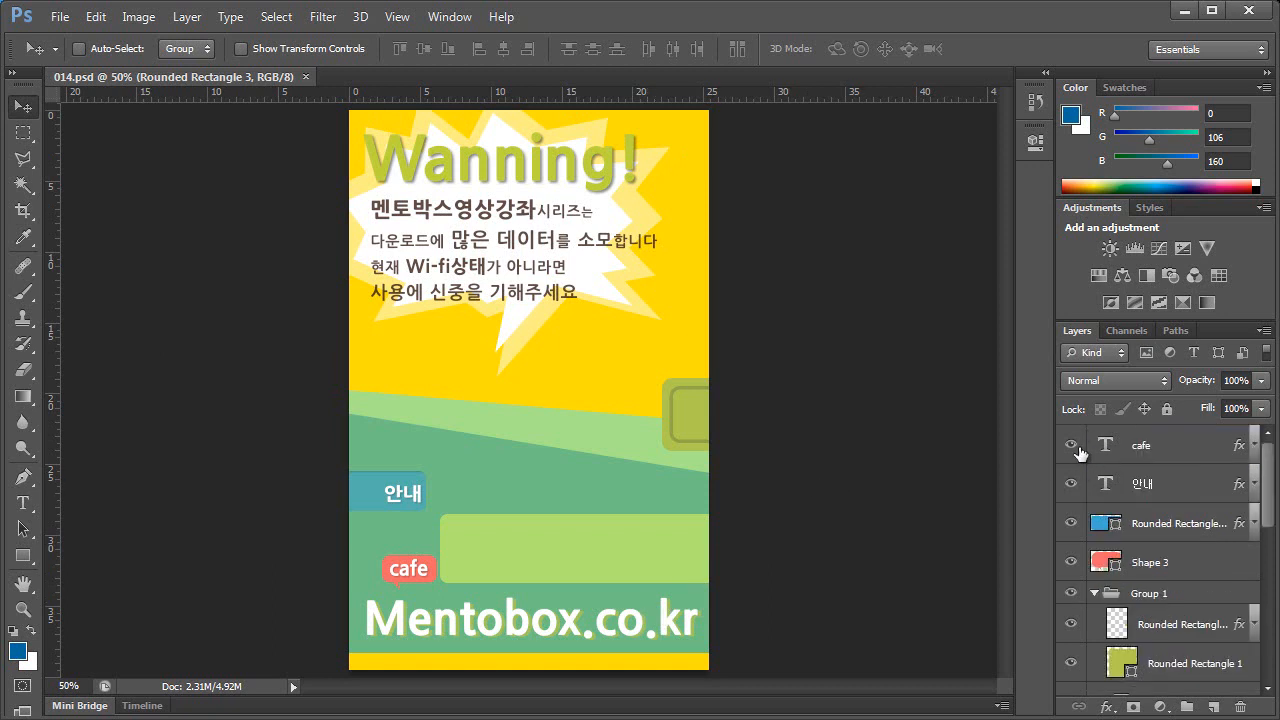
click(1071, 446)
click(1071, 485)
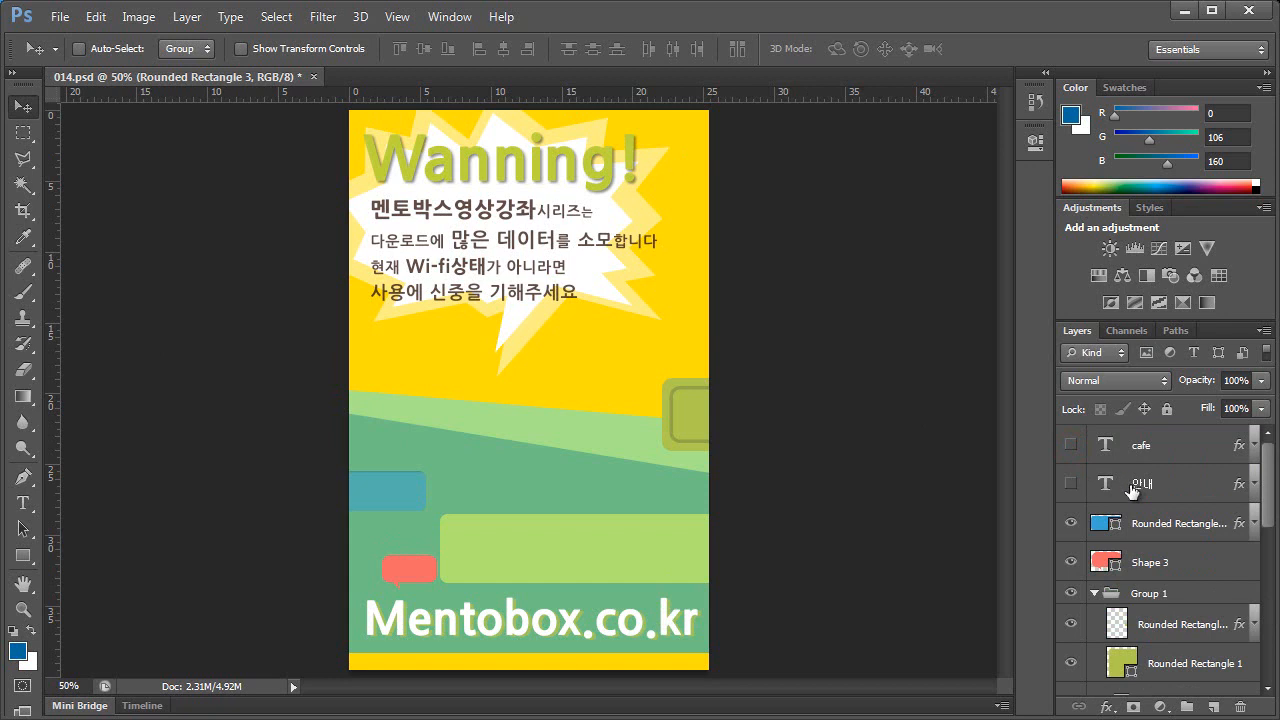
click(1071, 523)
click(1074, 562)
click(1071, 624)
click(1073, 663)
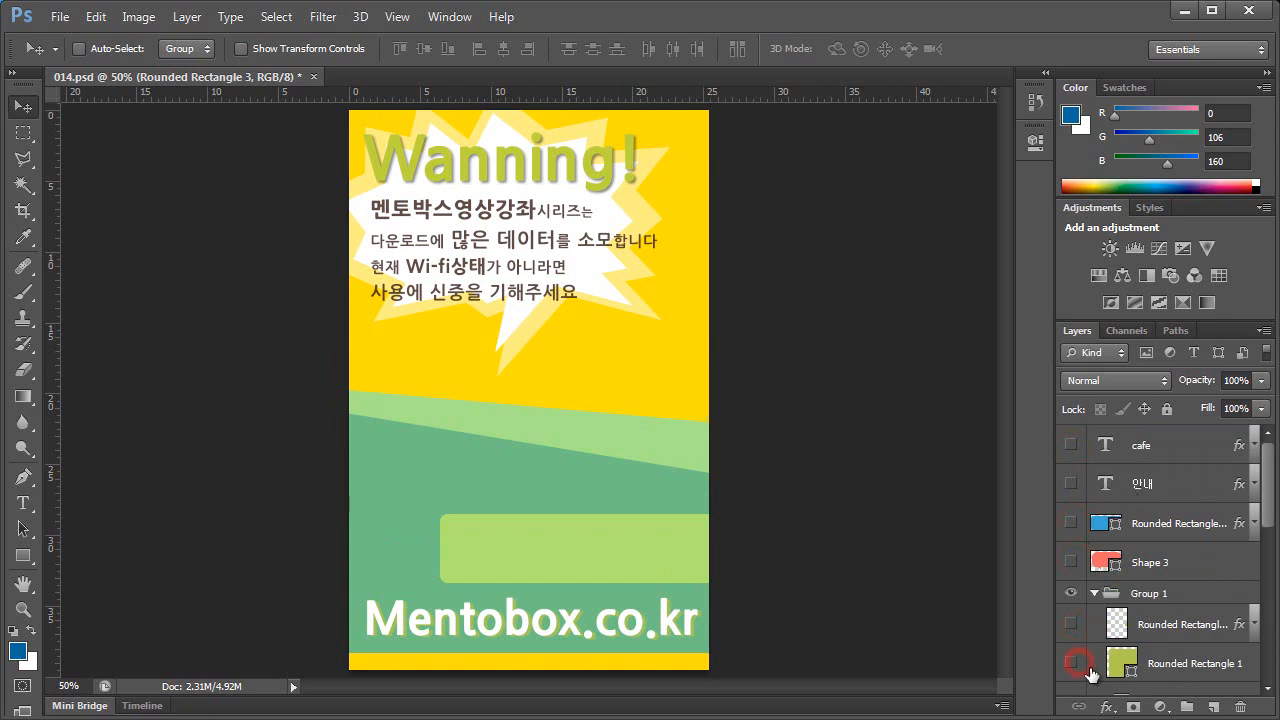
Show the hidden cafe, 안내, Shape 3 and rounded rectangle layers again
click(1071, 449)
click(1071, 484)
click(1072, 525)
click(1071, 562)
click(1072, 660)
click(1070, 623)
Move the cafe text up beside the 안내 label and back onto the red speech bubble
click(1141, 446)
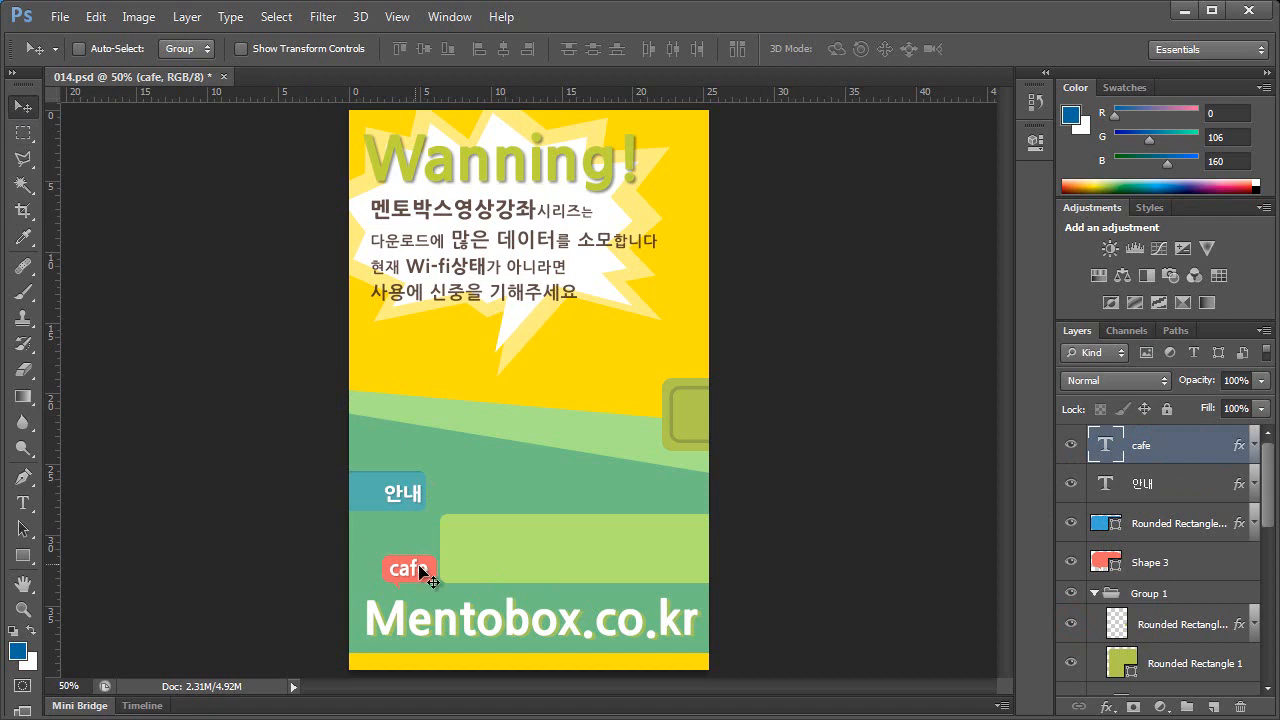
drag(445, 537, 516, 449)
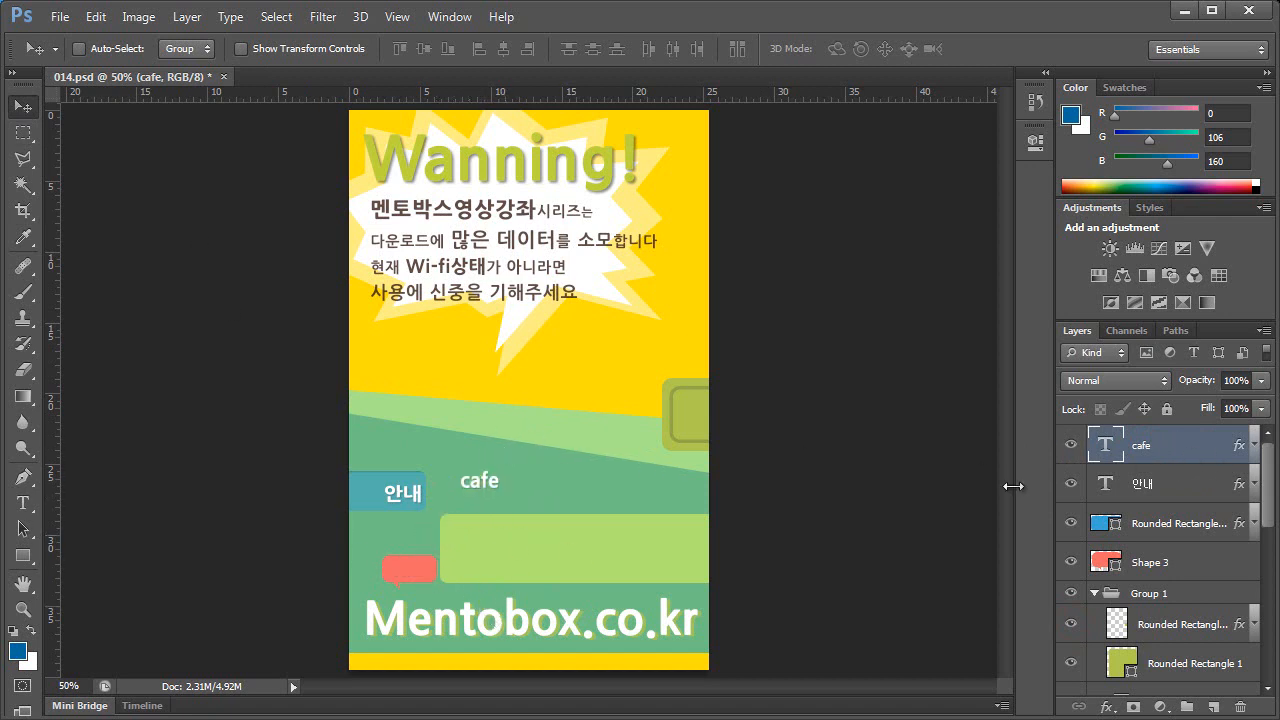
drag(463, 495, 395, 583)
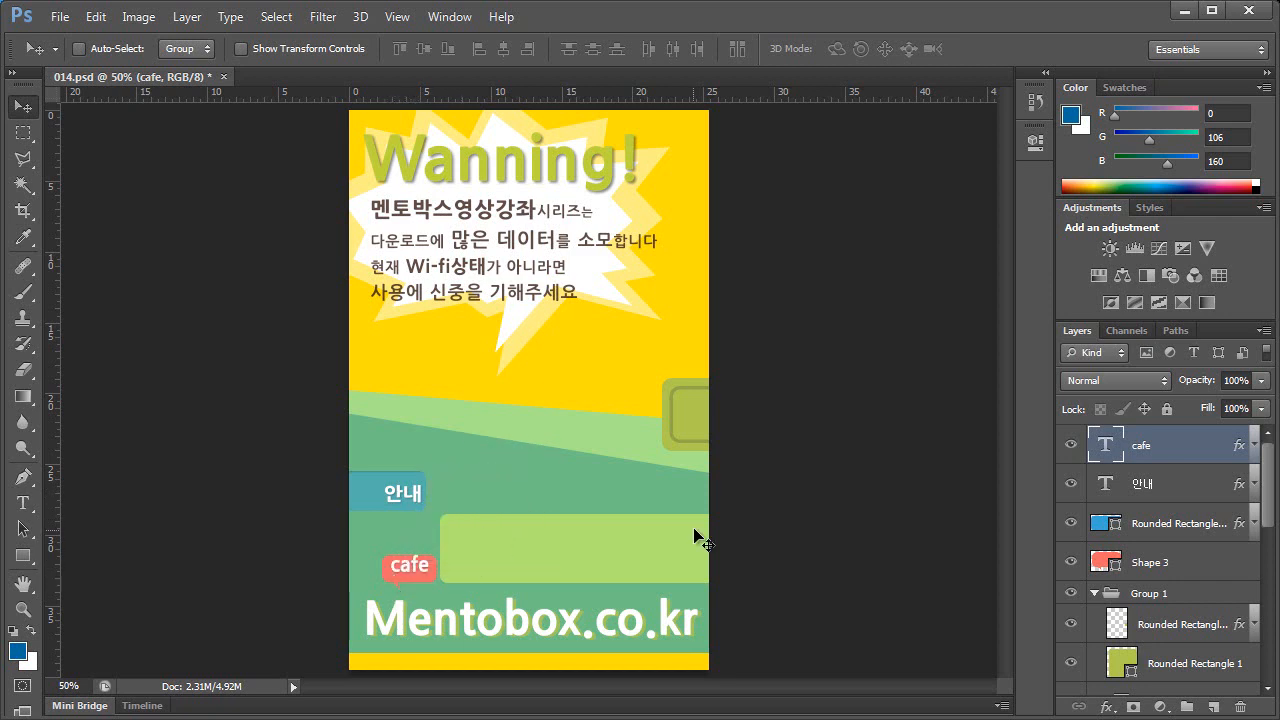
Select the Wanning! text layer from the canvas and shift the heading slightly right and down
right_click(453, 172)
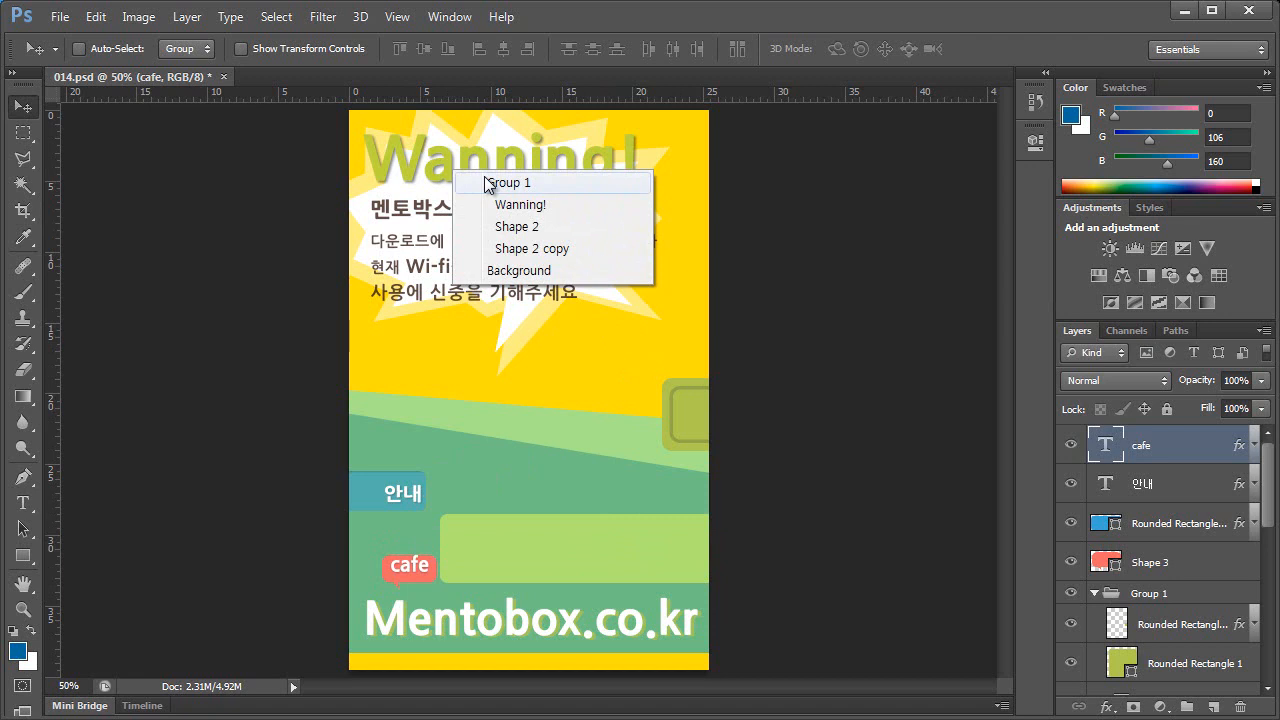
click(549, 209)
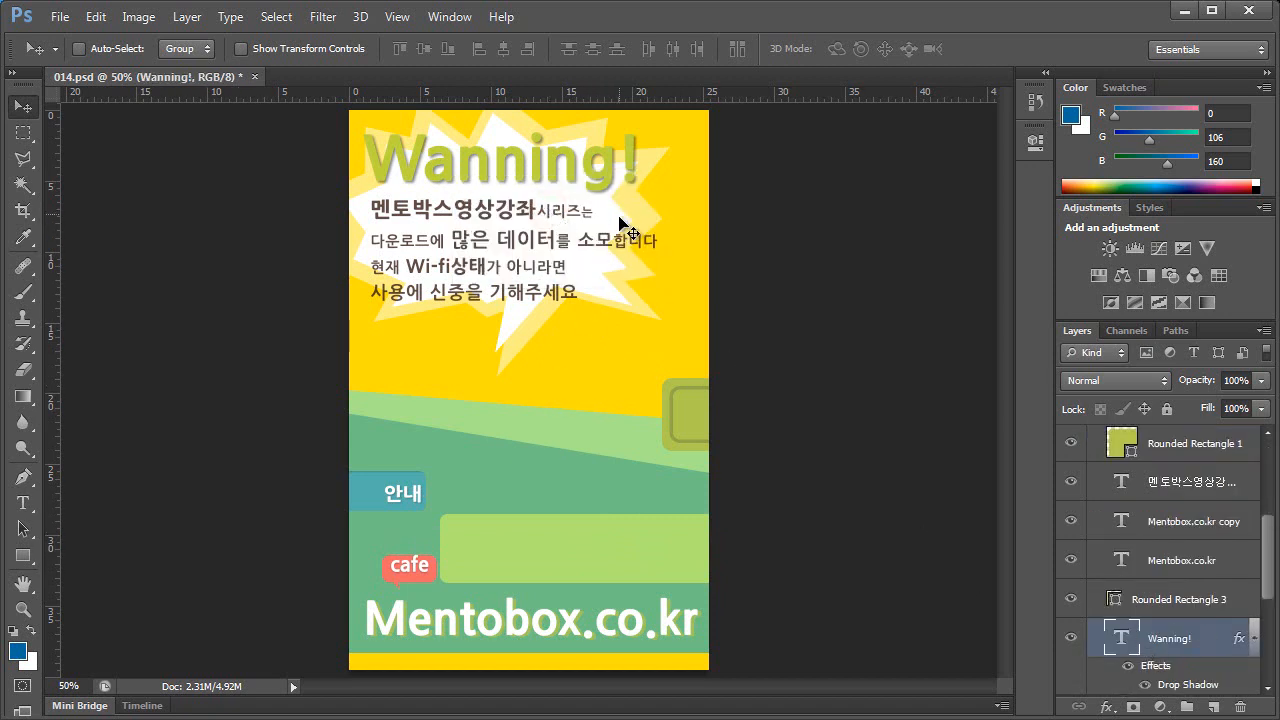
mouse_move(586, 371)
mouse_down()
mouse_move(551, 417)
mouse_move(611, 523)
mouse_move(567, 568)
mouse_move(572, 367)
mouse_move(555, 453)
mouse_move(616, 487)
mouse_move(605, 365)
mouse_up()
mouse_move(571, 188)
mouse_down()
mouse_move(600, 205)
mouse_move(577, 188)
mouse_up()
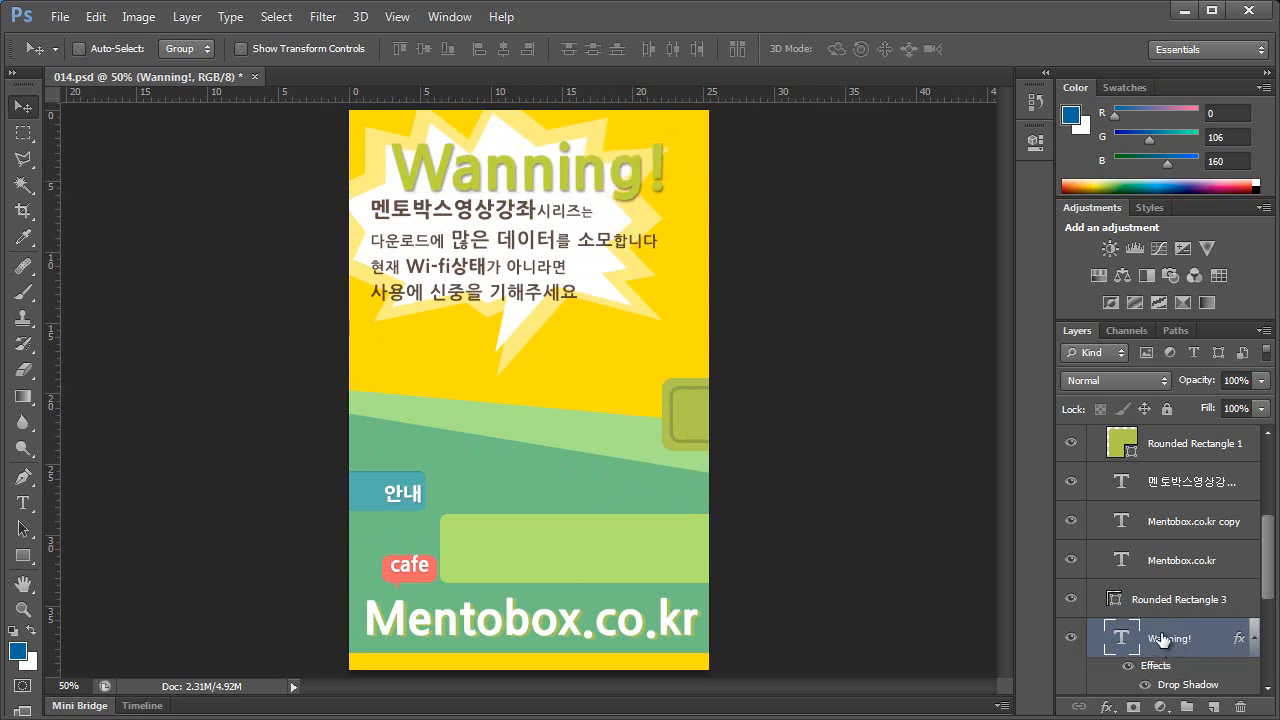
Rename the Wanning! text layer as 경고
double_click(1172, 638)
key(BackSpace)
key(Return)
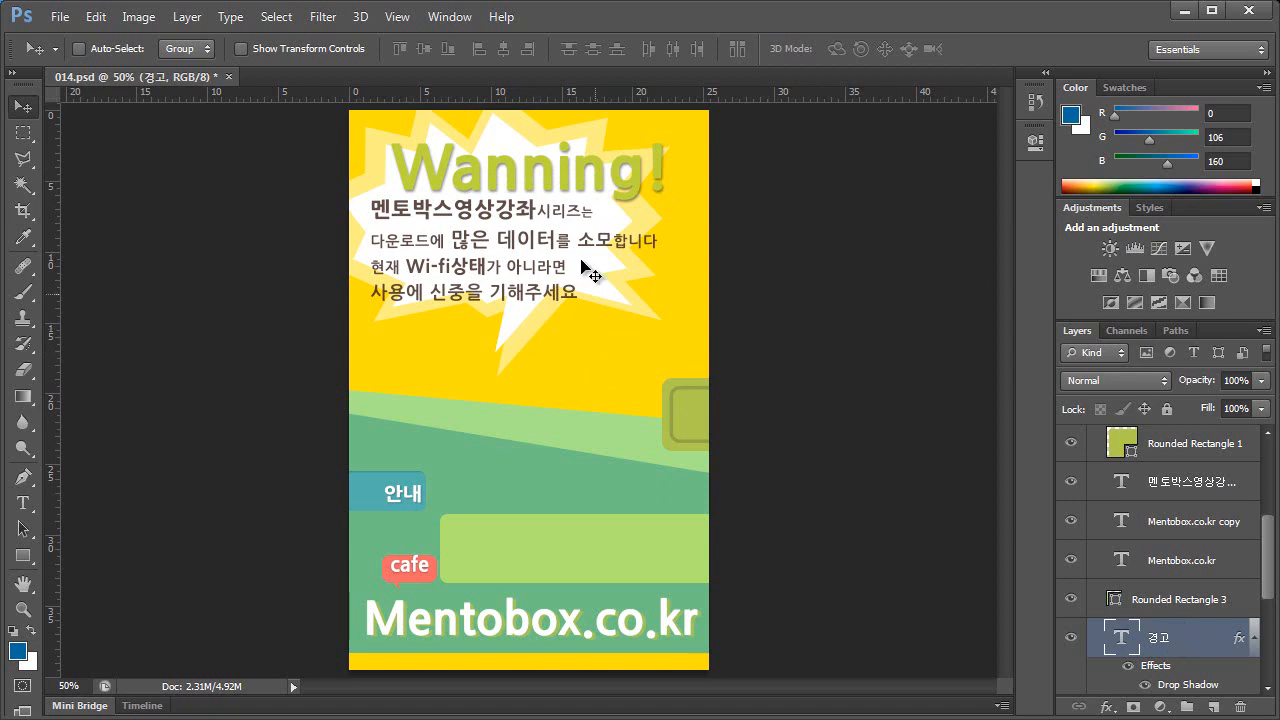
Select the Mentobox.co.kr copy layer and reselect the 경고 layer through its heading on the canvas
right_click(510, 170)
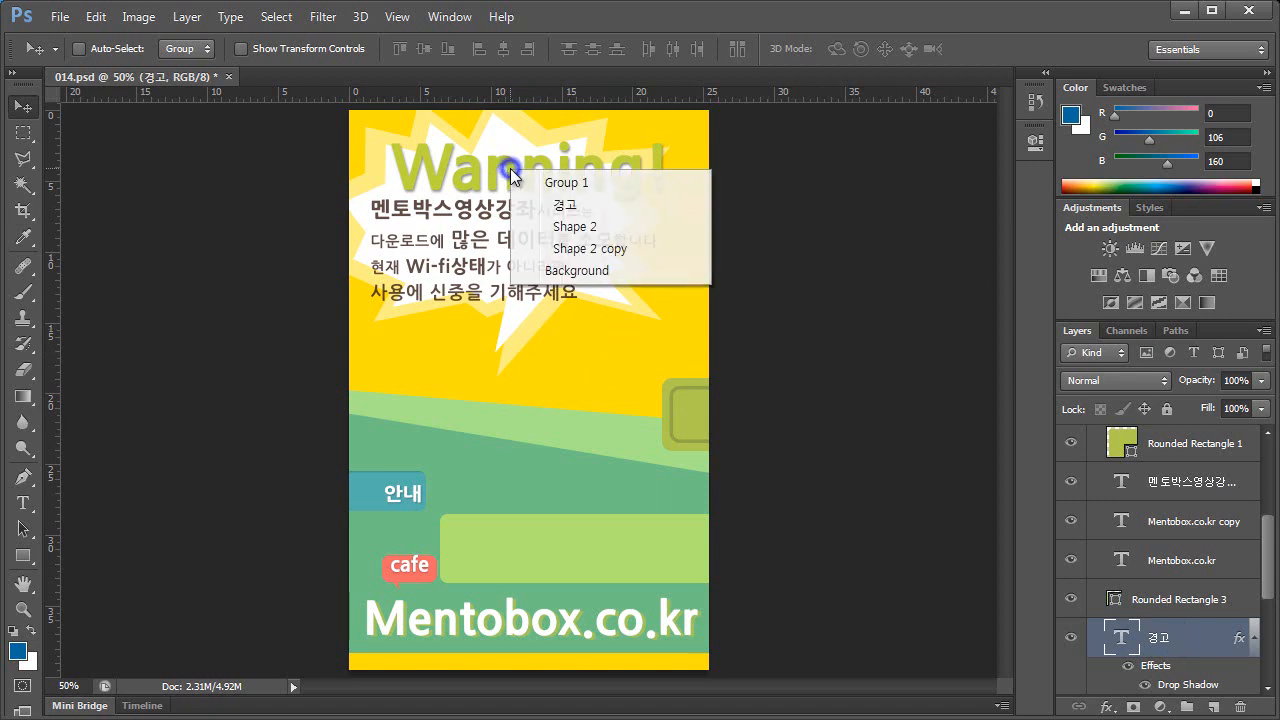
click(556, 208)
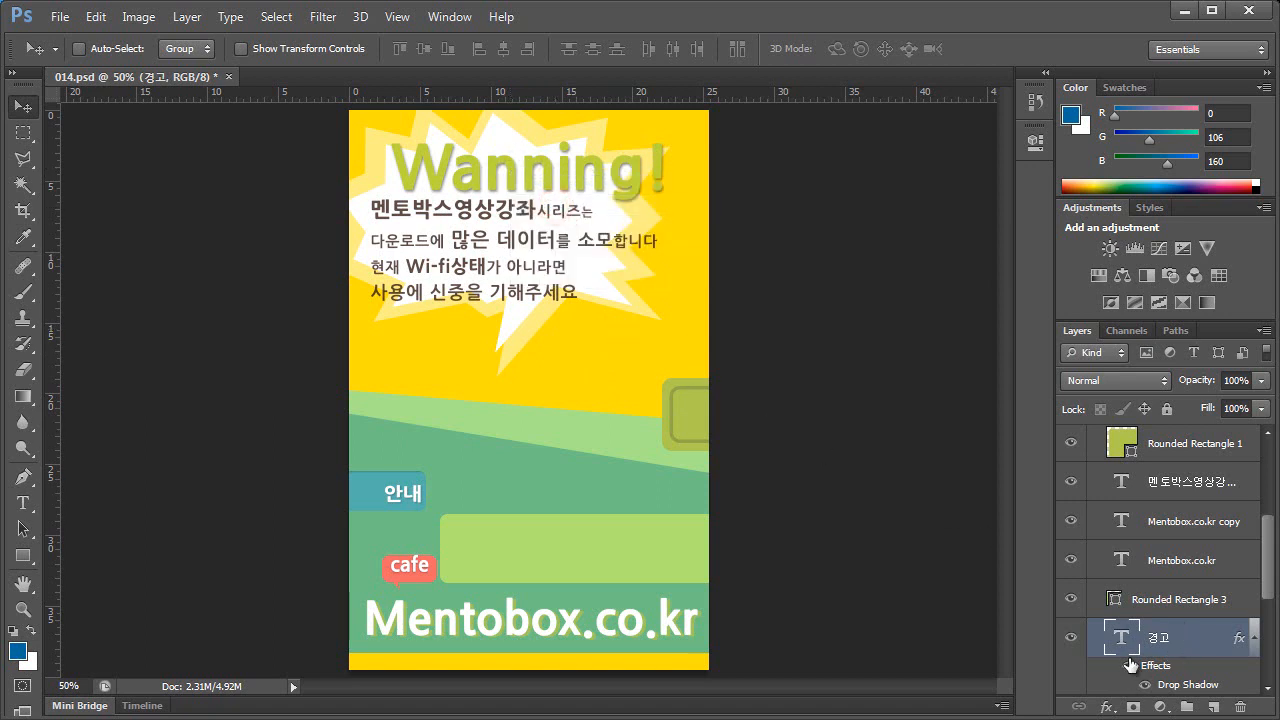
click(1166, 521)
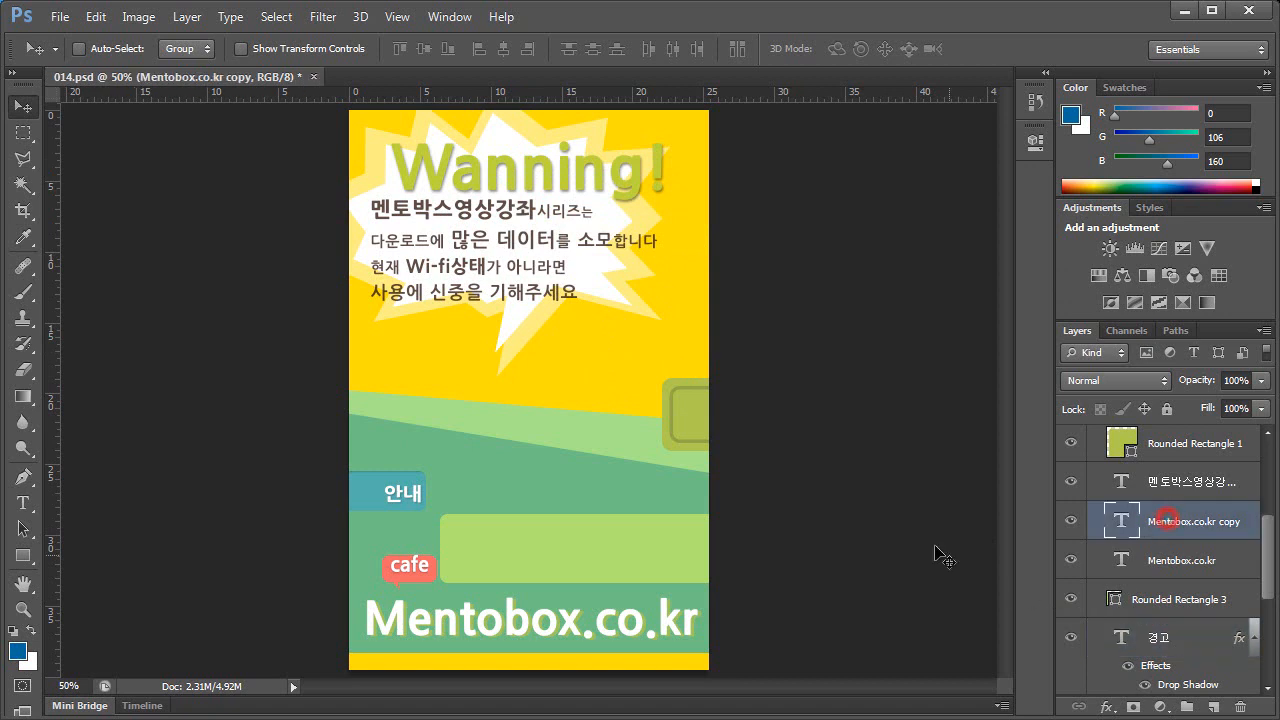
right_click(514, 168)
click(548, 201)
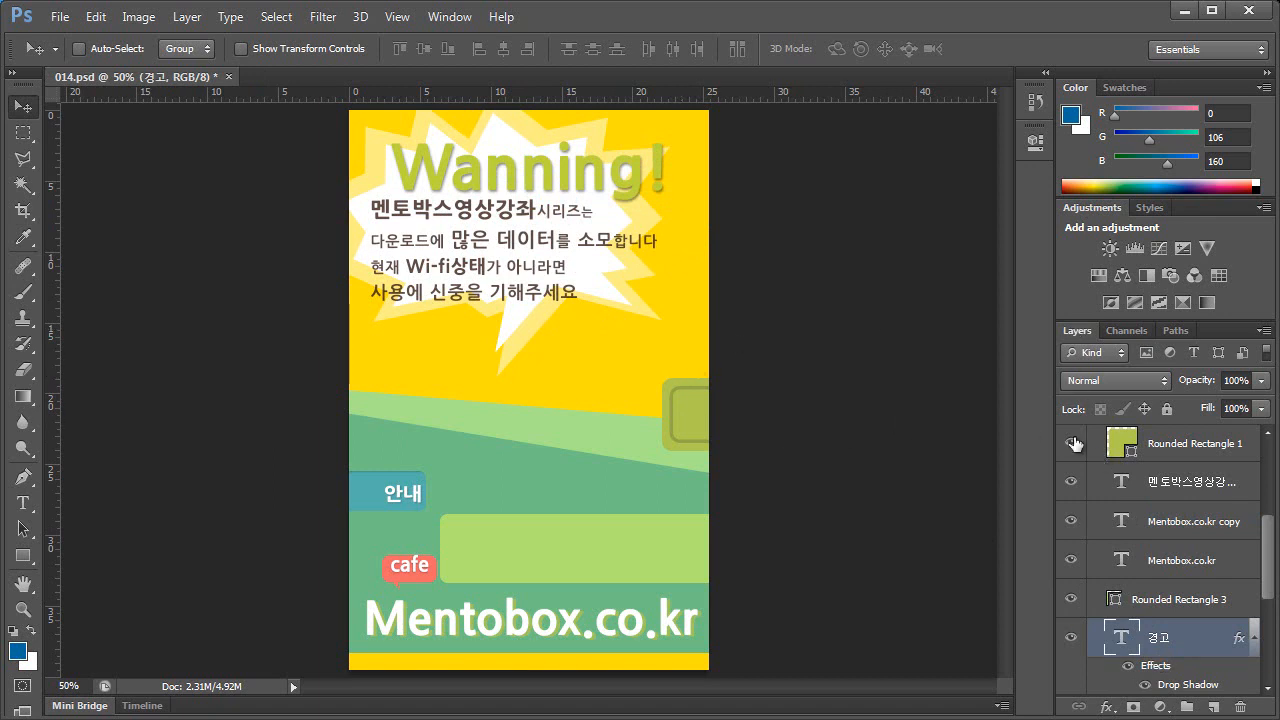
Collapse the Adjustments panel to give the layer list more room
double_click(1097, 207)
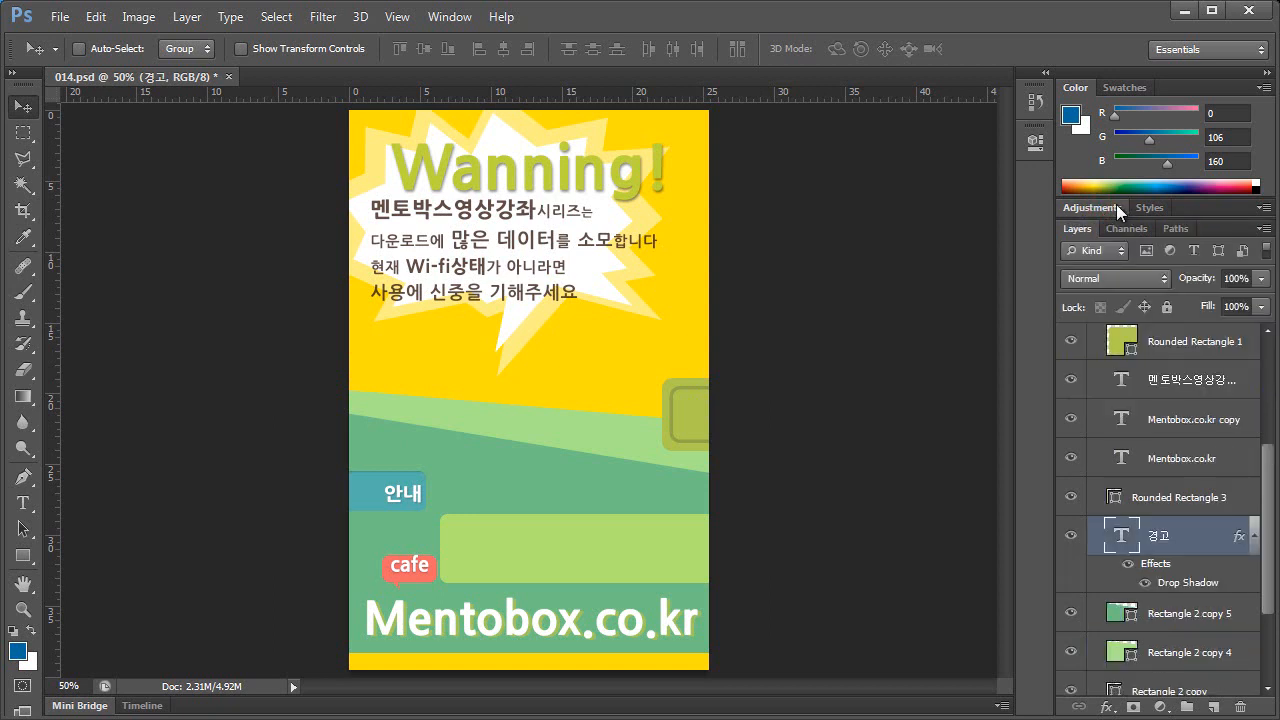
click(1116, 204)
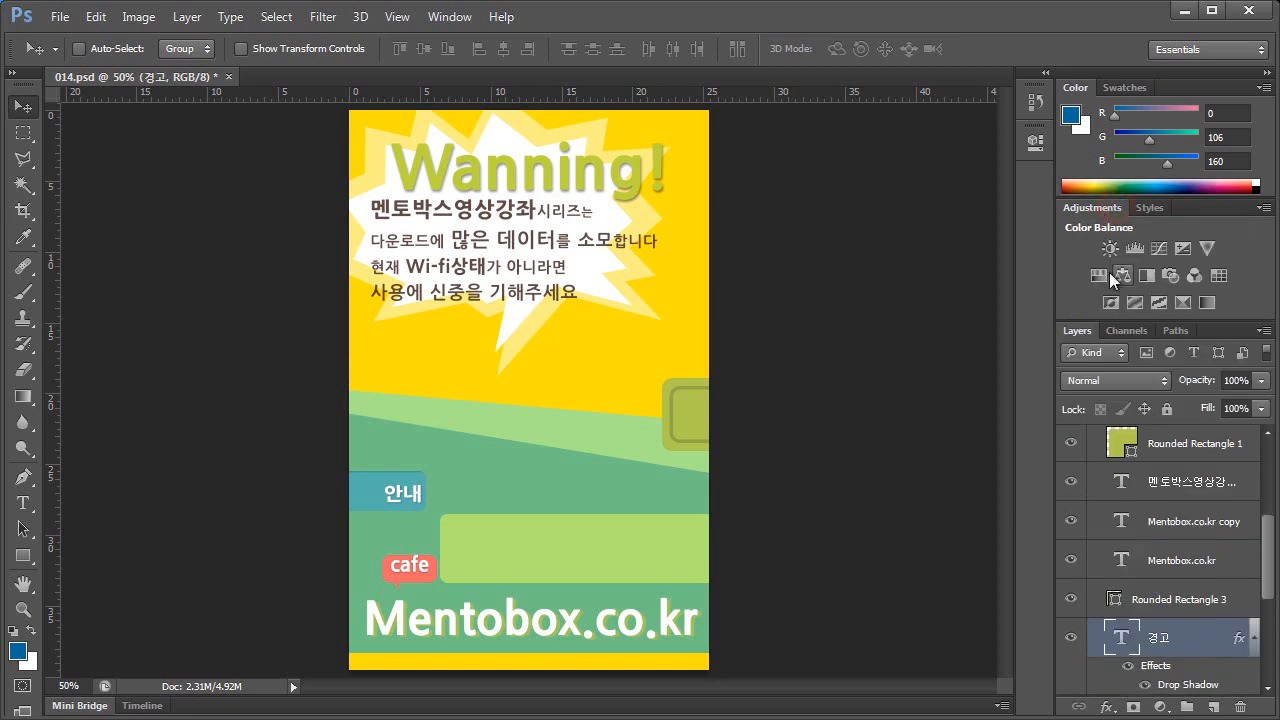
double_click(1108, 206)
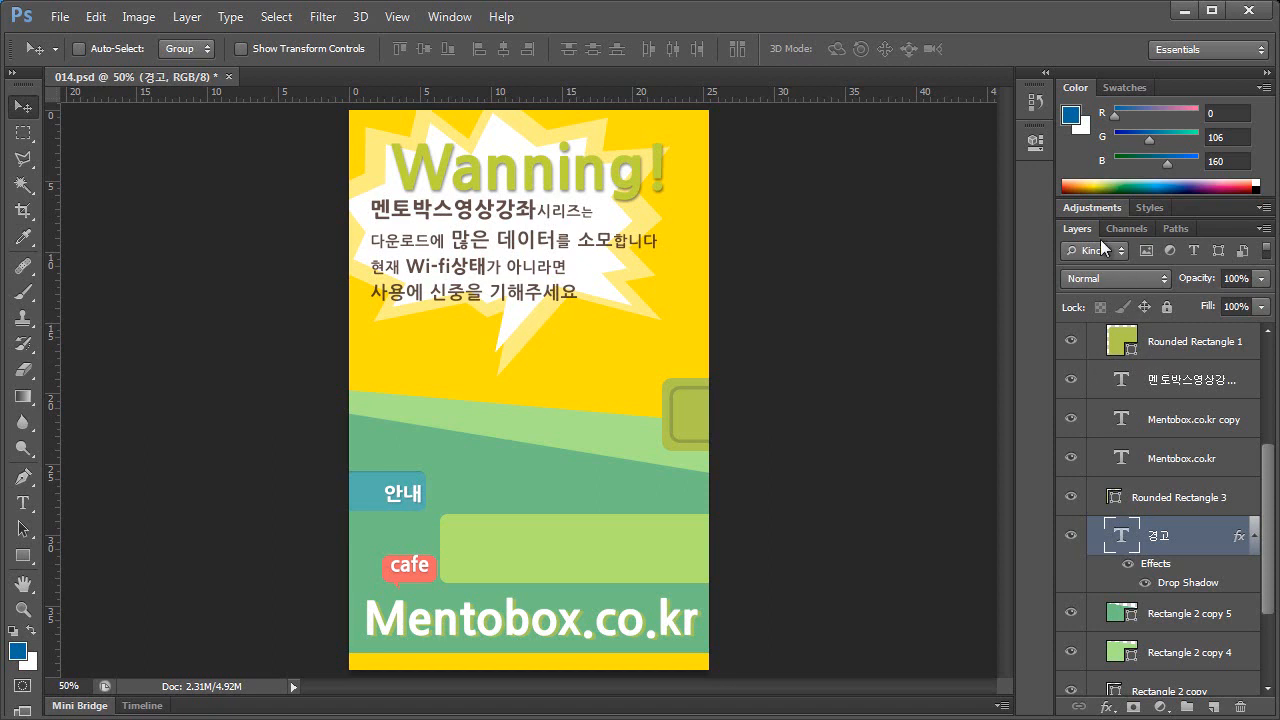
Set the layer thumbnail size to the largest option in the Layers Panel Options
click(1265, 230)
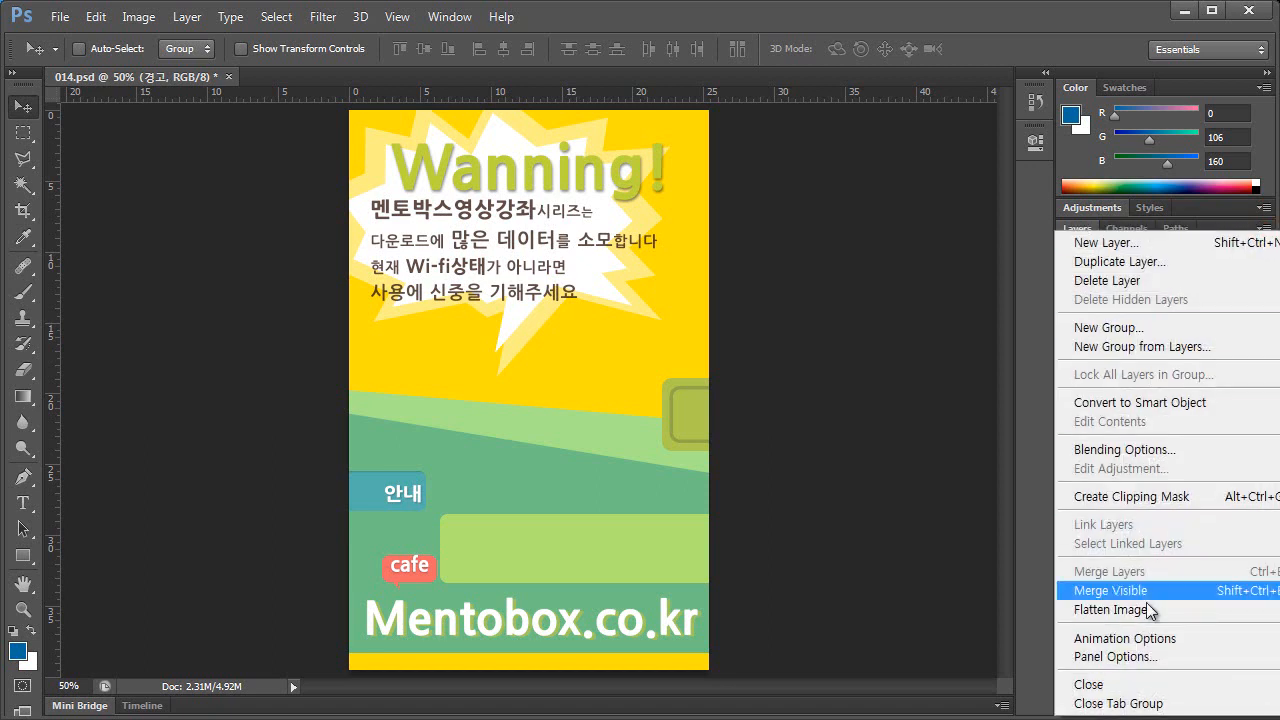
click(1156, 655)
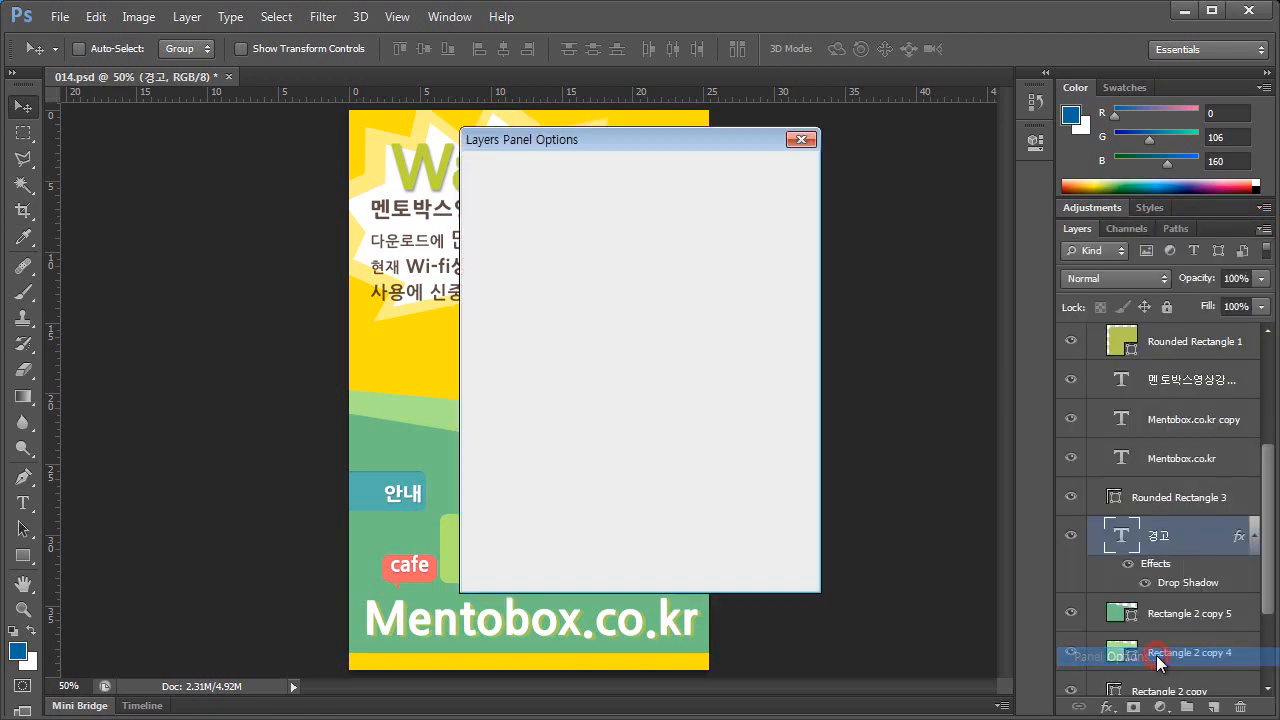
drag(617, 137, 910, 130)
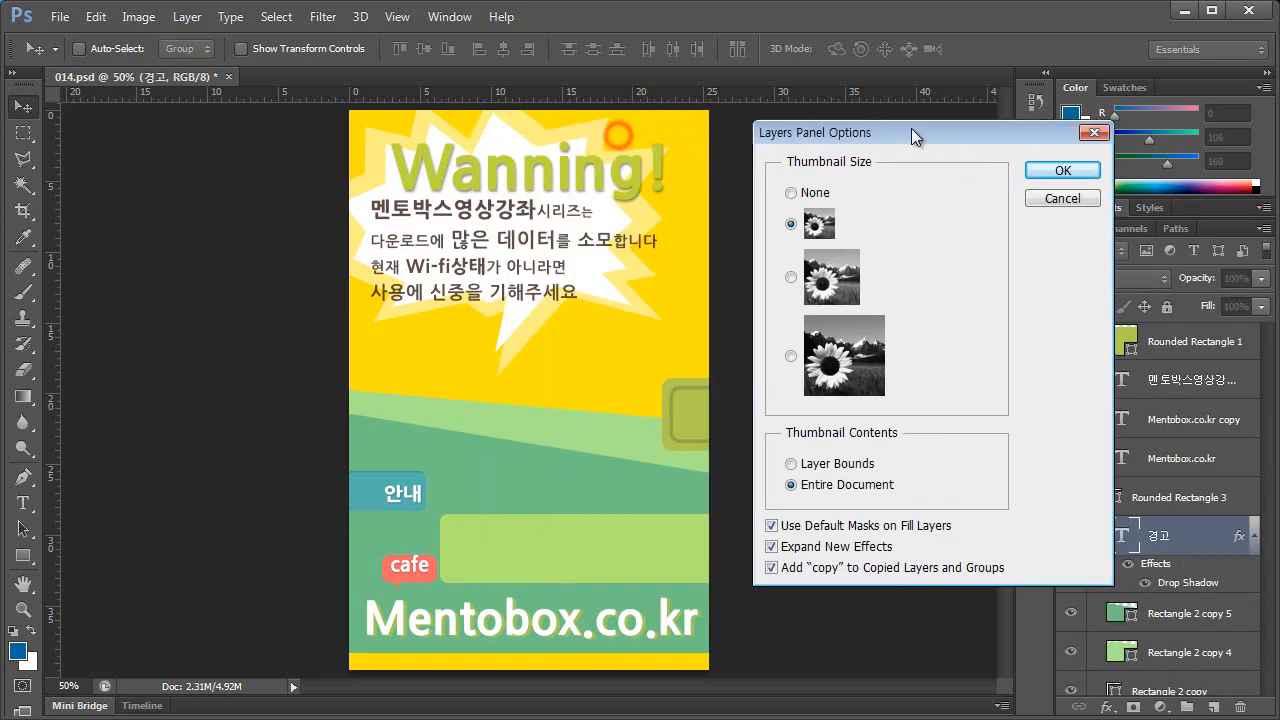
click(792, 356)
click(1063, 171)
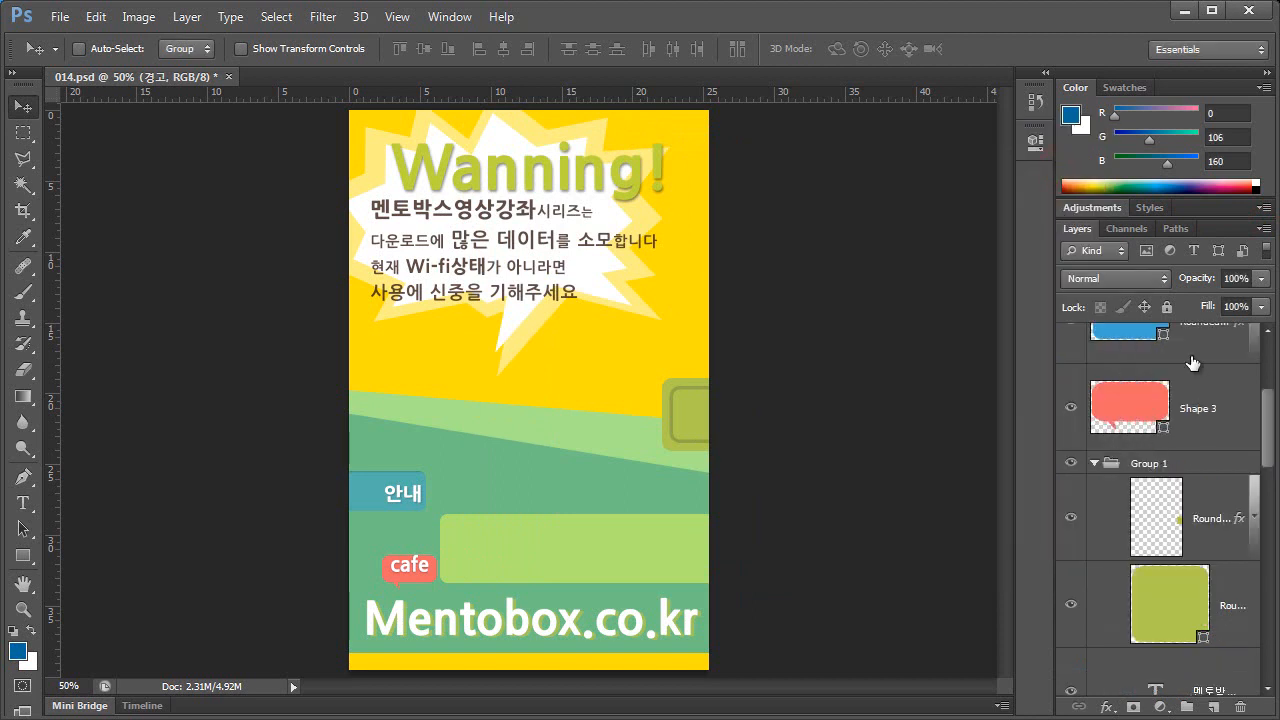
Set the layer thumbnail size to None in the Layers Panel Options
click(1265, 228)
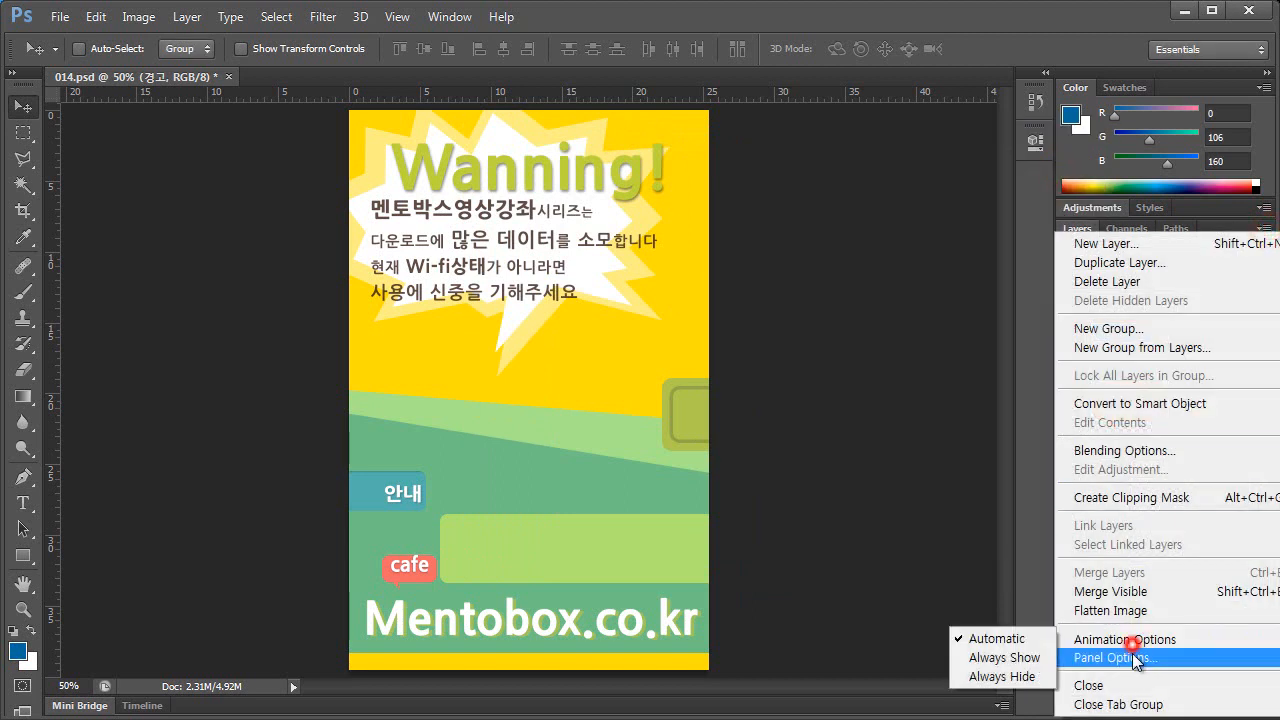
click(1105, 652)
click(792, 192)
click(1060, 172)
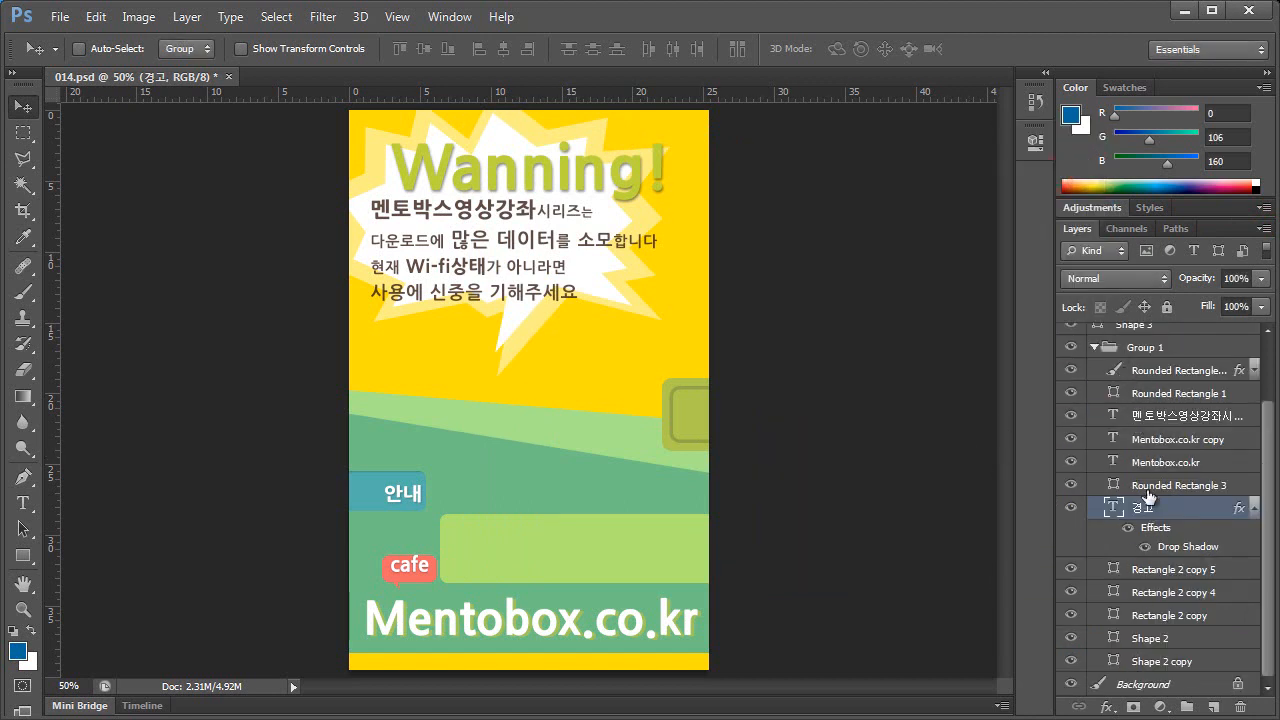
Set the layer thumbnails back to the smallest picture size in the Layers Panel Options
click(1264, 228)
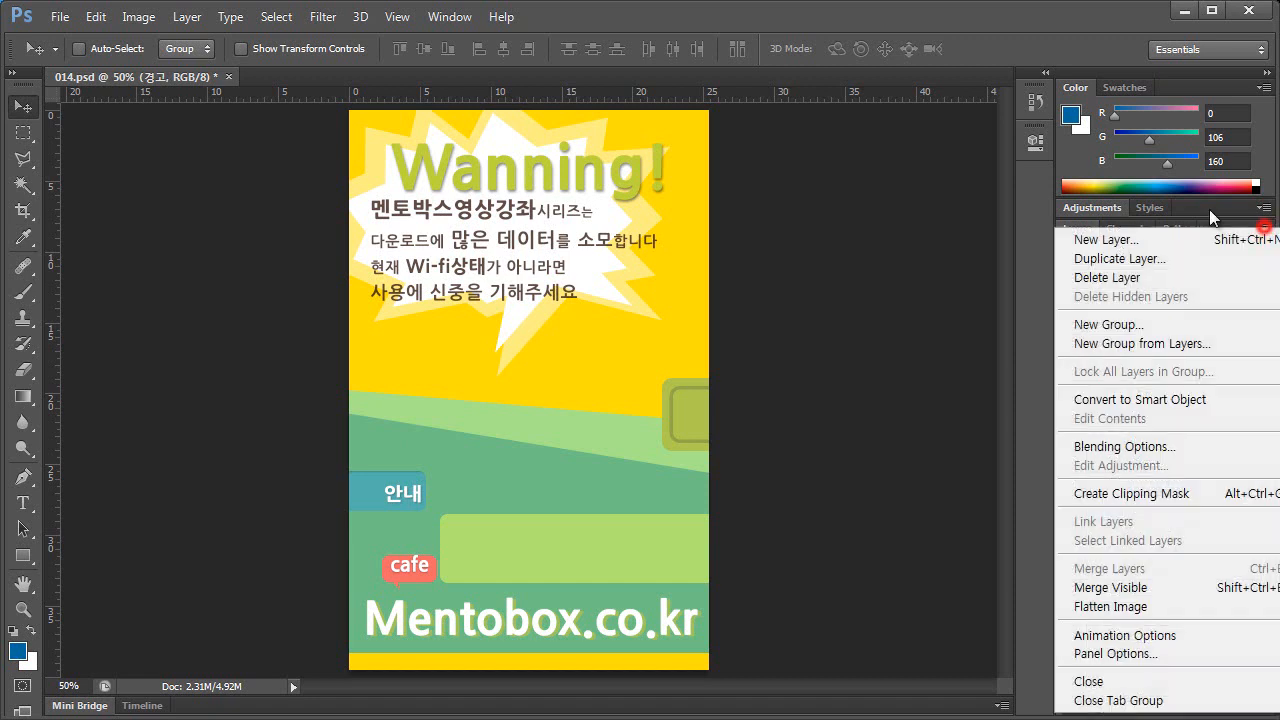
click(1115, 653)
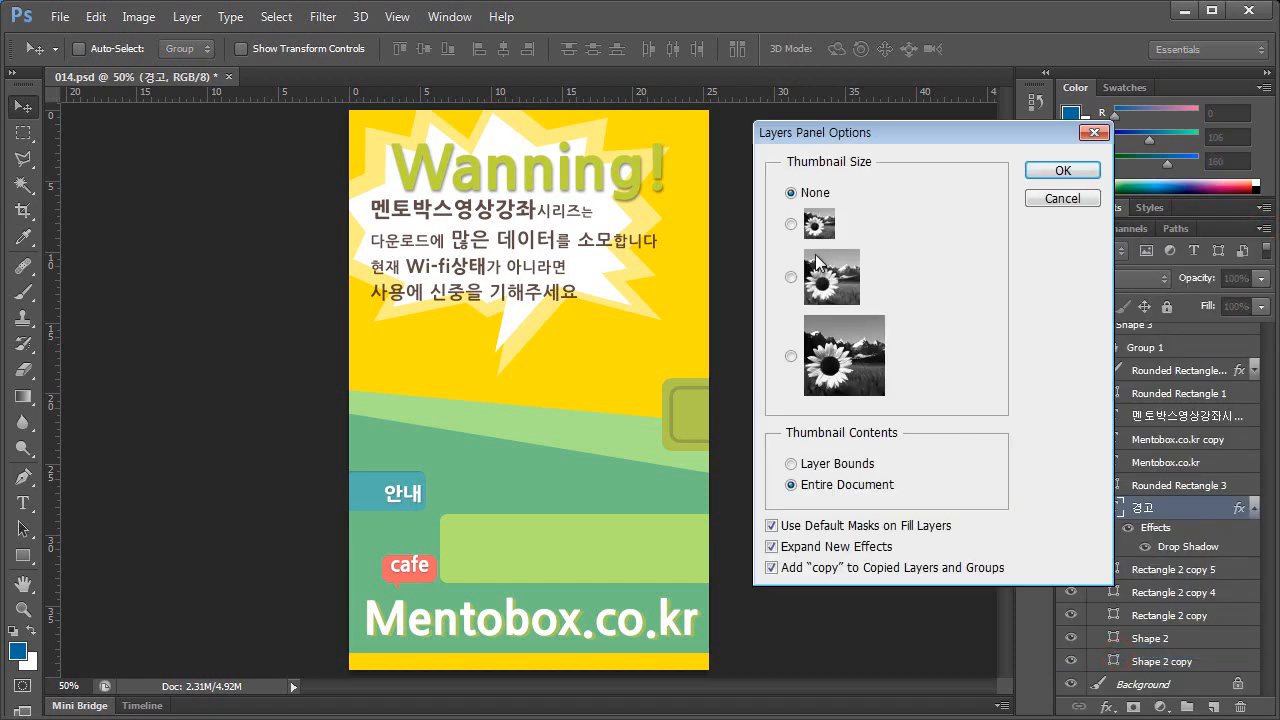
click(792, 224)
click(1050, 170)
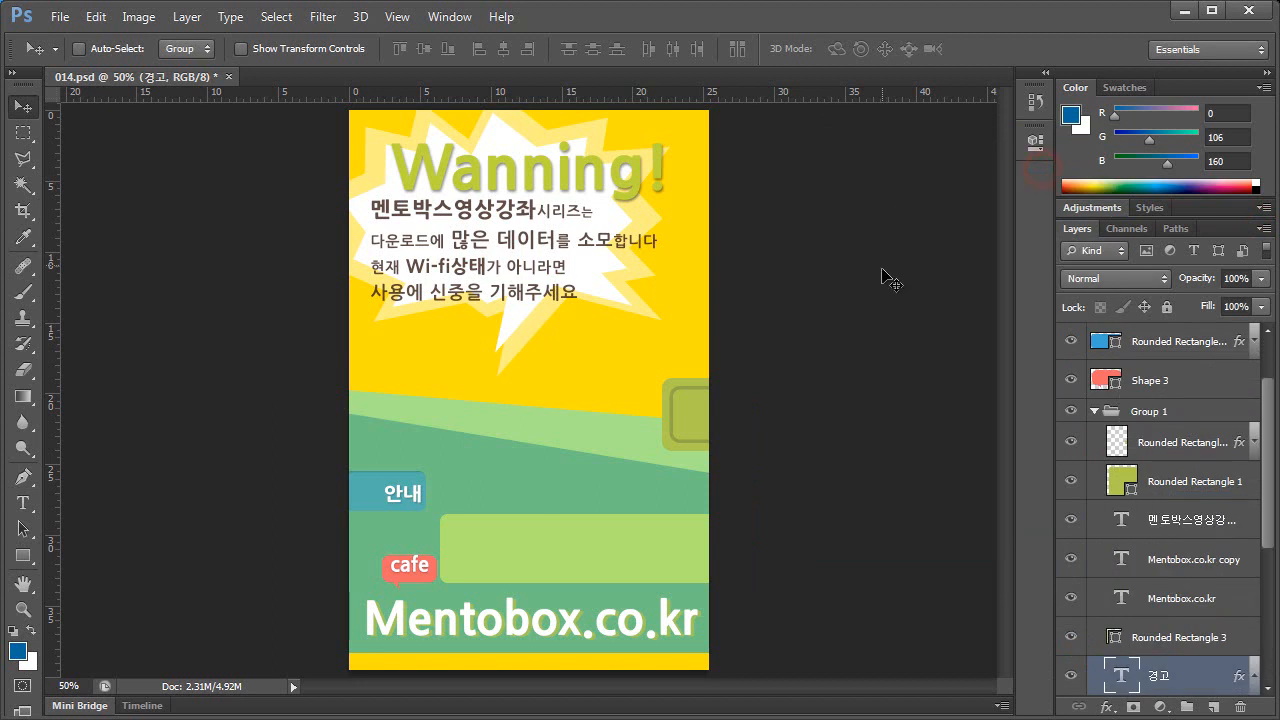
Select the 멘토박스영상강좌 text layer from the canvas and toggle its visibility off and on
right_click(512, 215)
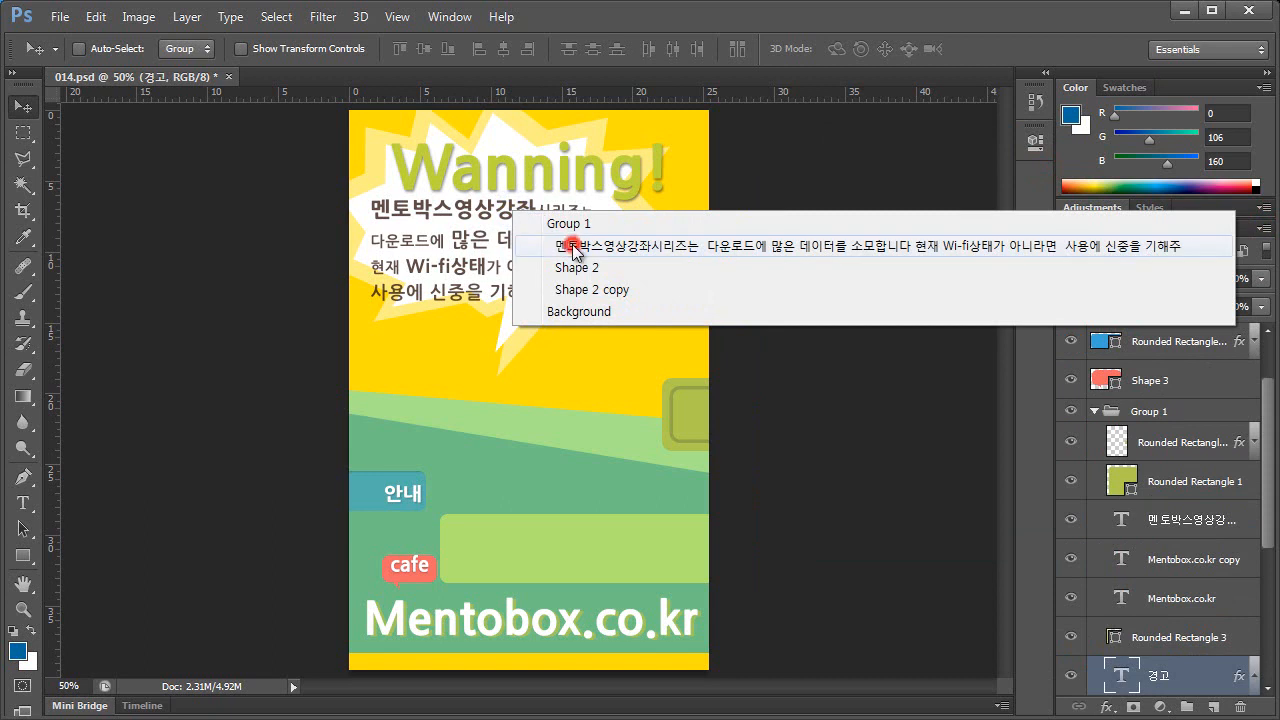
click(572, 245)
click(1071, 519)
click(1071, 519)
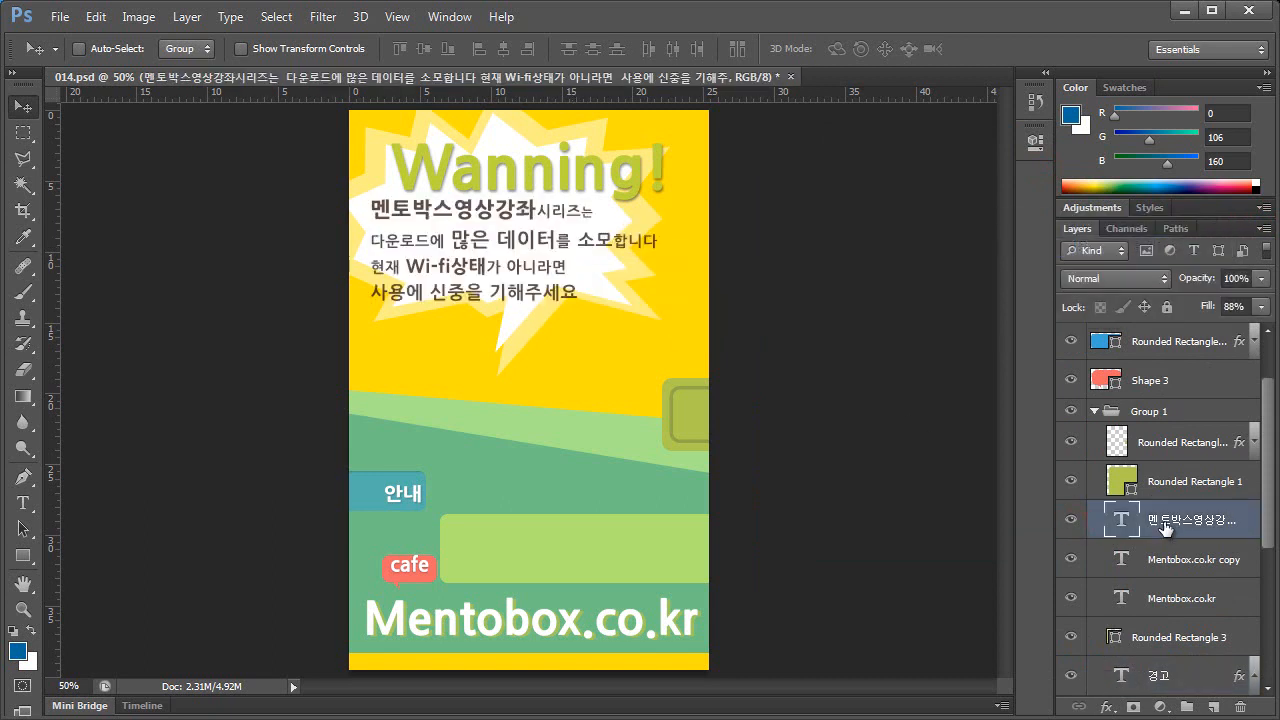
Lower the opacity of the 멘토박스영상강좌 text layer to 64% and on to 58%
click(1238, 279)
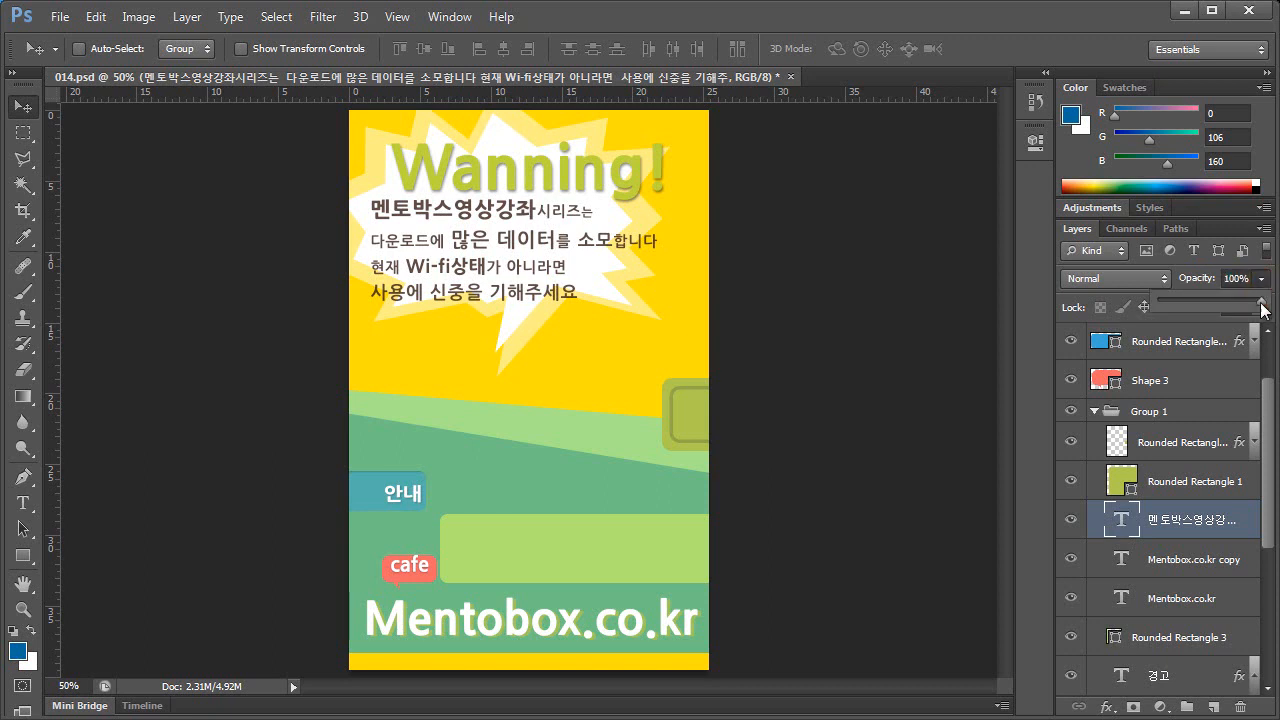
drag(1261, 308, 1224, 303)
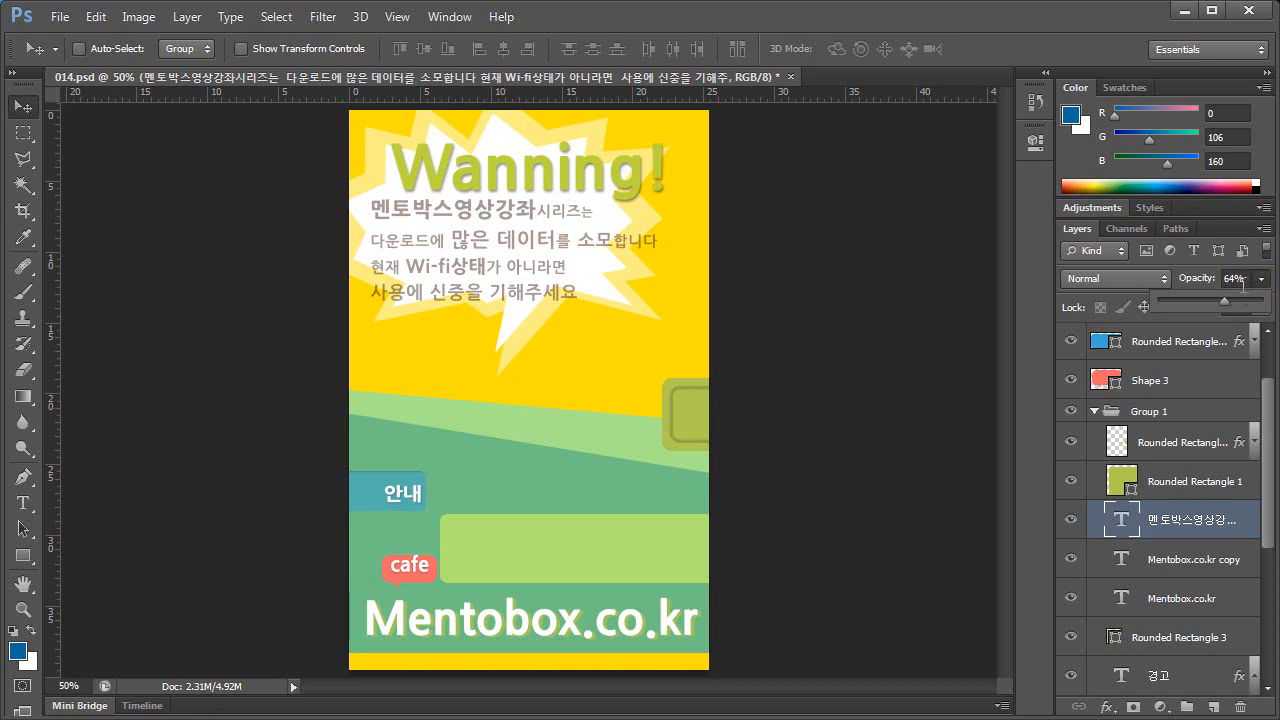
click(1237, 301)
drag(1191, 311, 1218, 308)
click(1239, 280)
click(1262, 278)
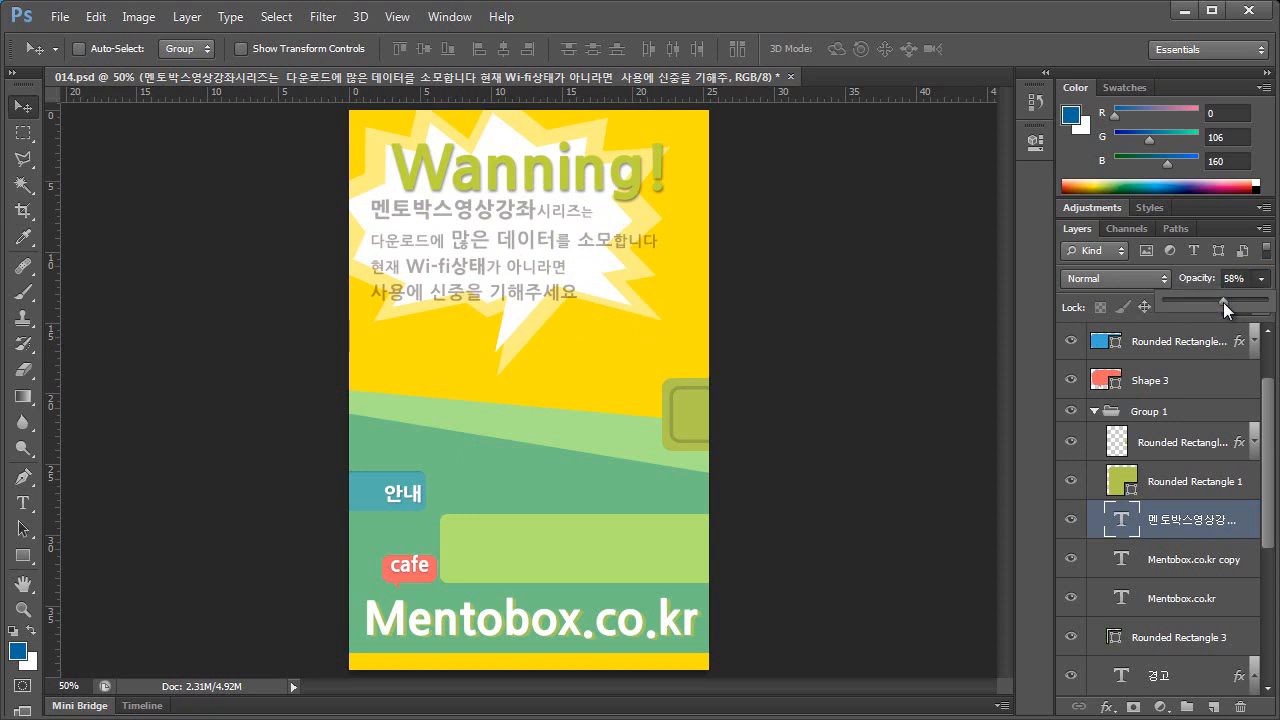
Restore the 멘토박스영상강좌 text layer's opacity to 100%
drag(1229, 300, 1266, 300)
click(1201, 283)
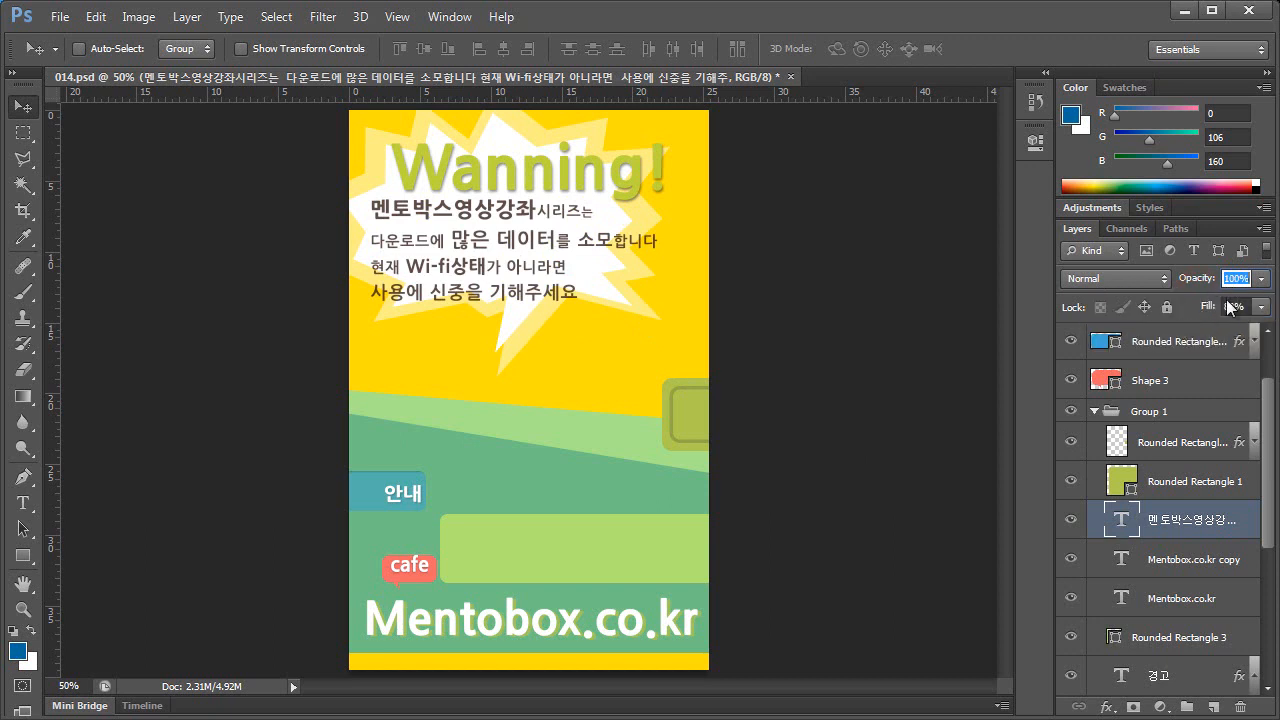
click(1006, 295)
Select Shape 3, hide the first four layers in Group 1 in one sweep, and show them again
click(1166, 389)
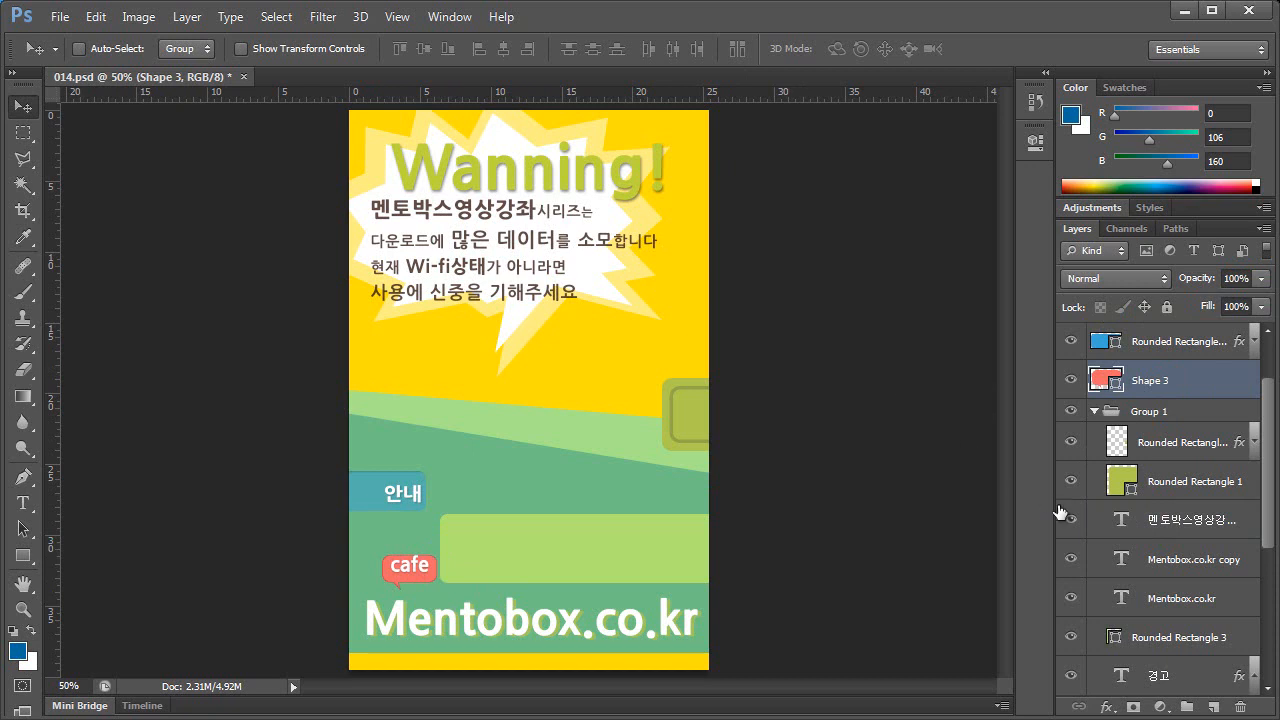
drag(1075, 451, 1075, 573)
click(1074, 557)
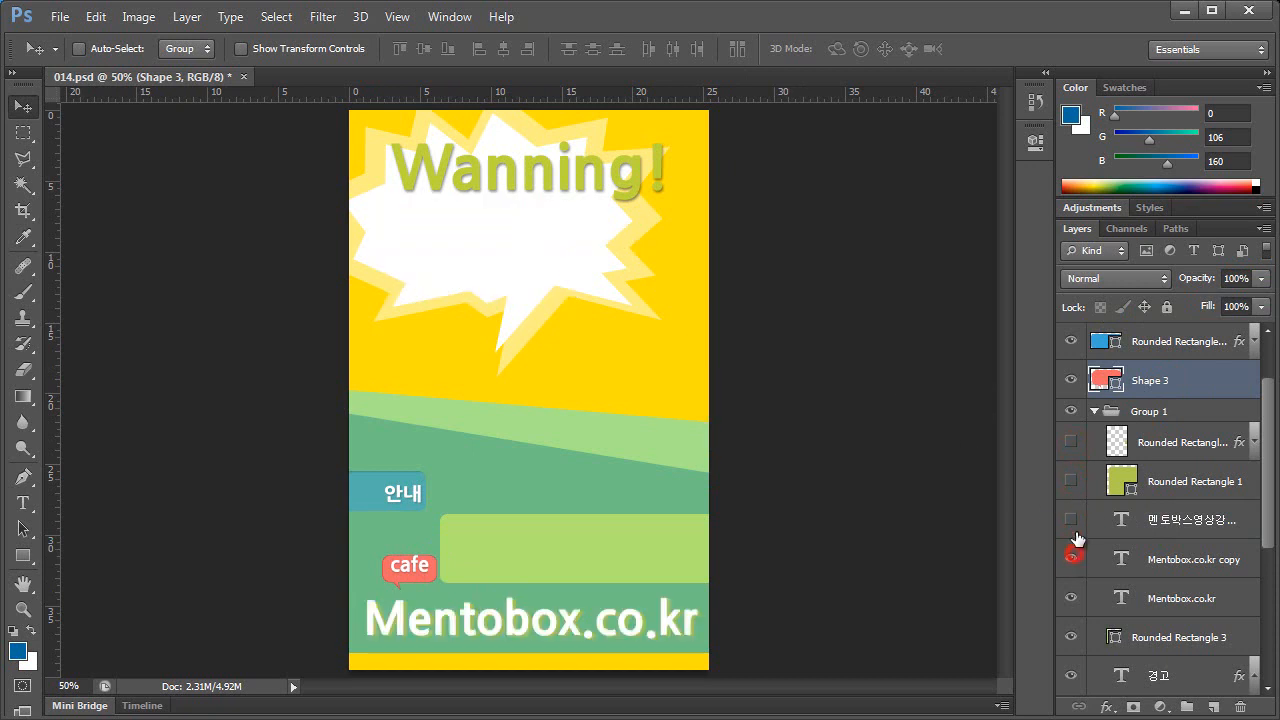
click(1073, 518)
click(1071, 481)
click(1071, 441)
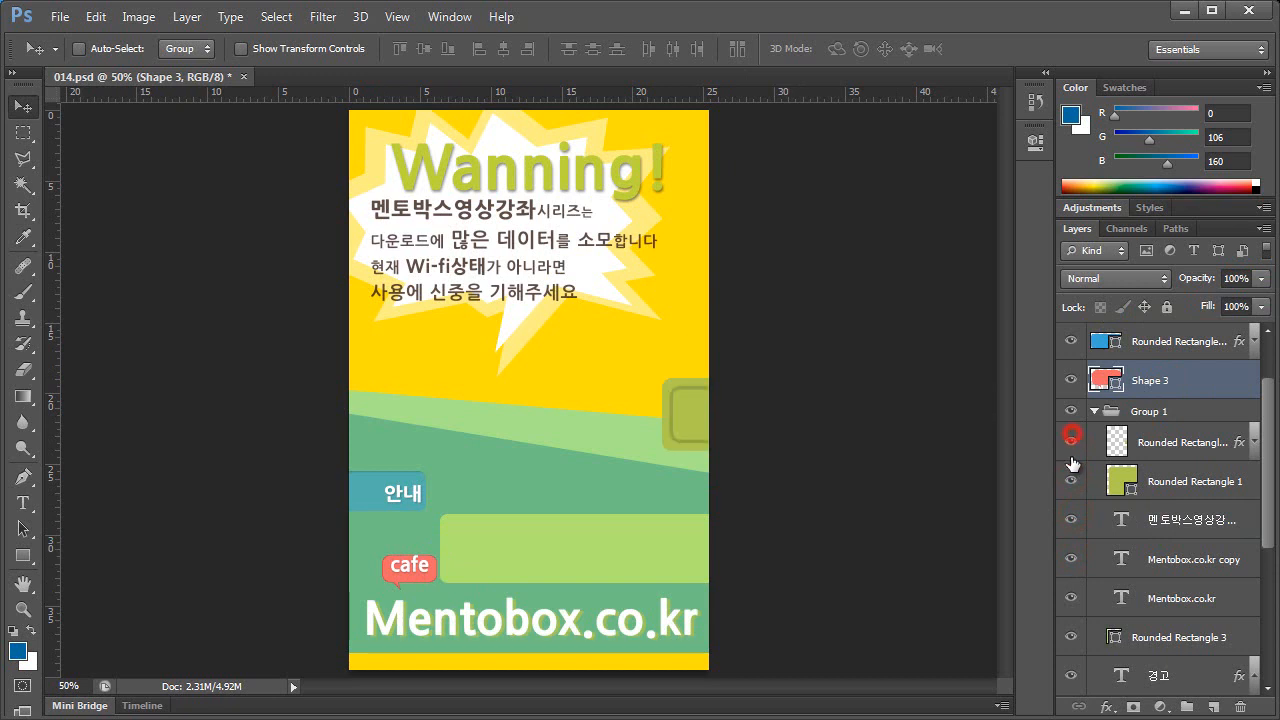
Isolate Shape 3 by hiding every other layer, and bring all the other layers back
alt+click(1071, 383)
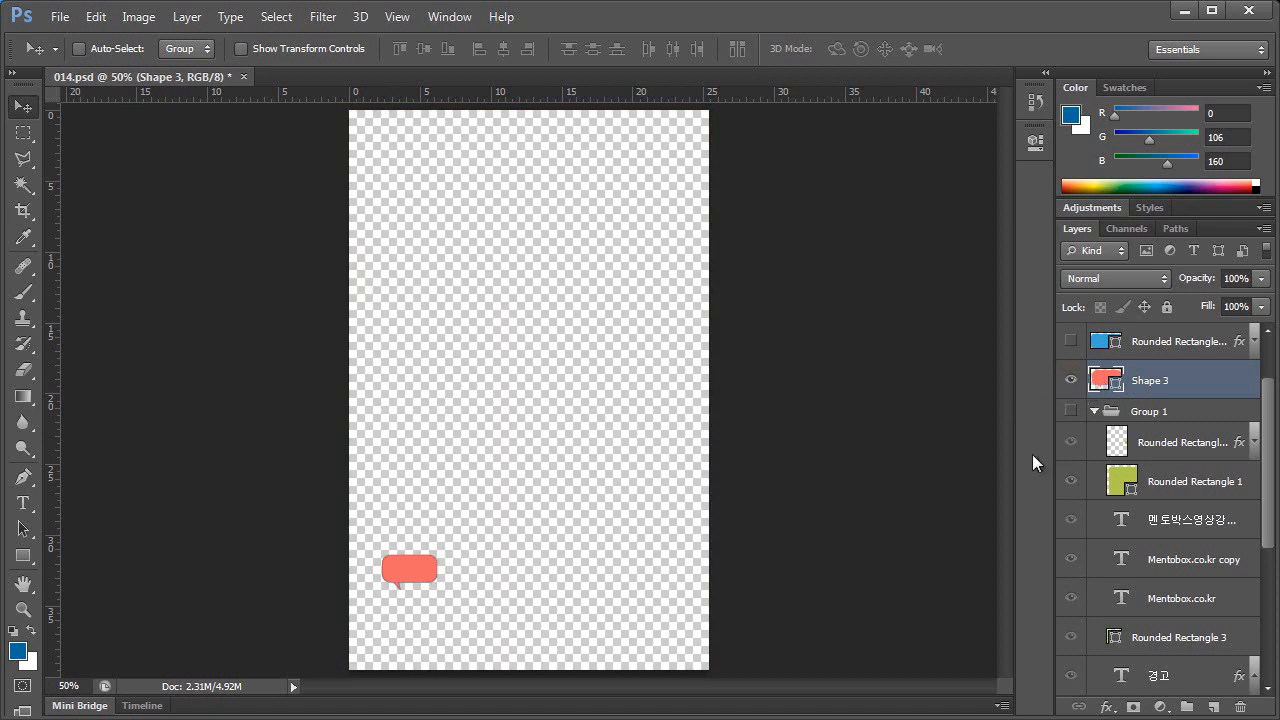
alt+click(1071, 381)
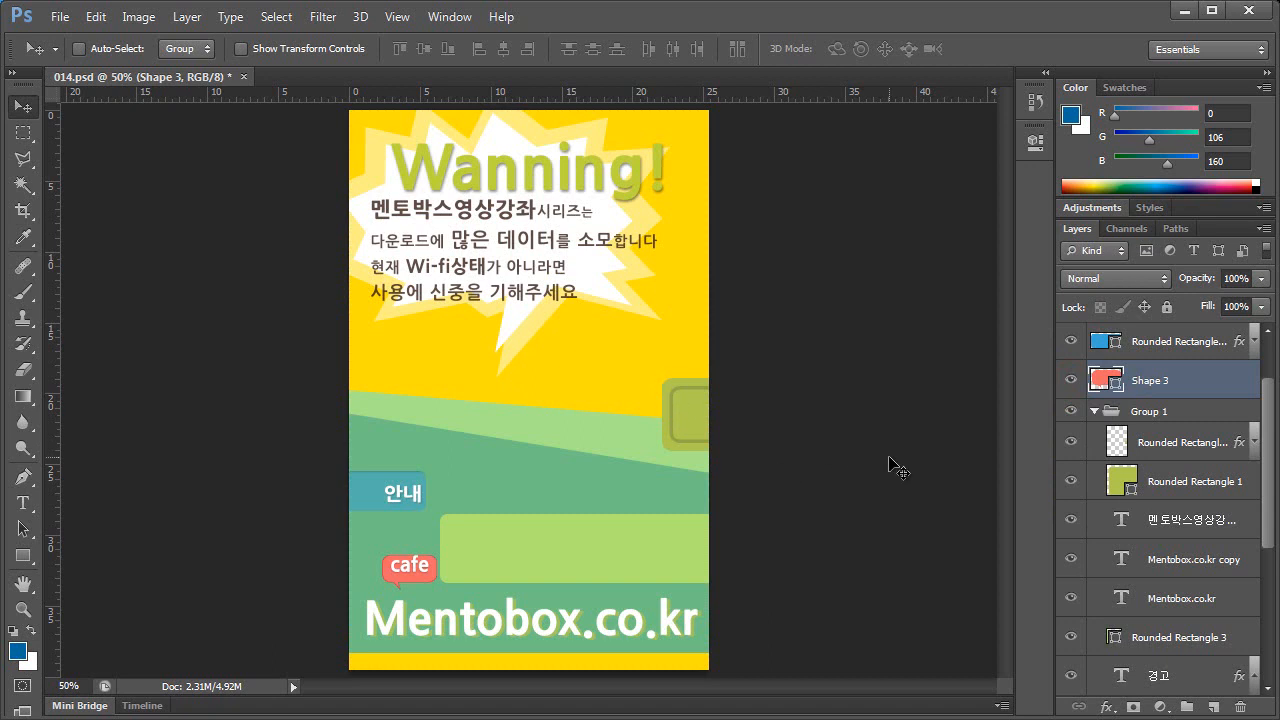